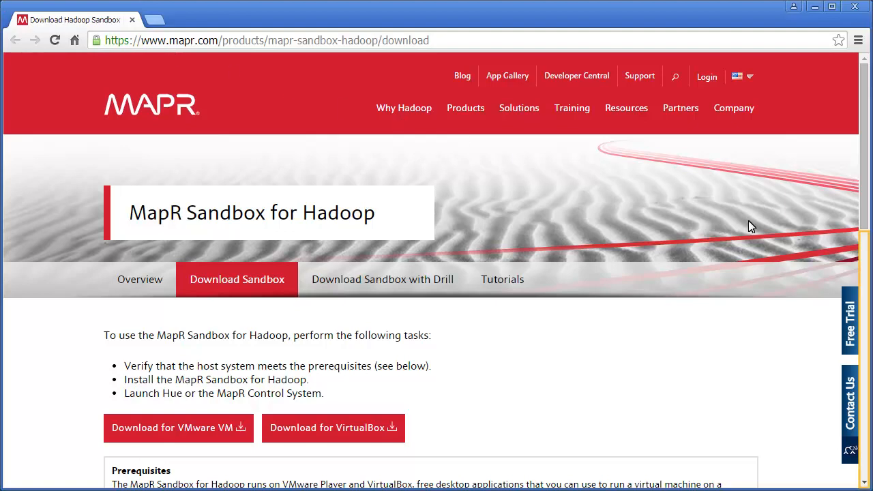
Start the VMware VM download of the MapR Sandbox for Hadoop
click(863, 255)
click(864, 127)
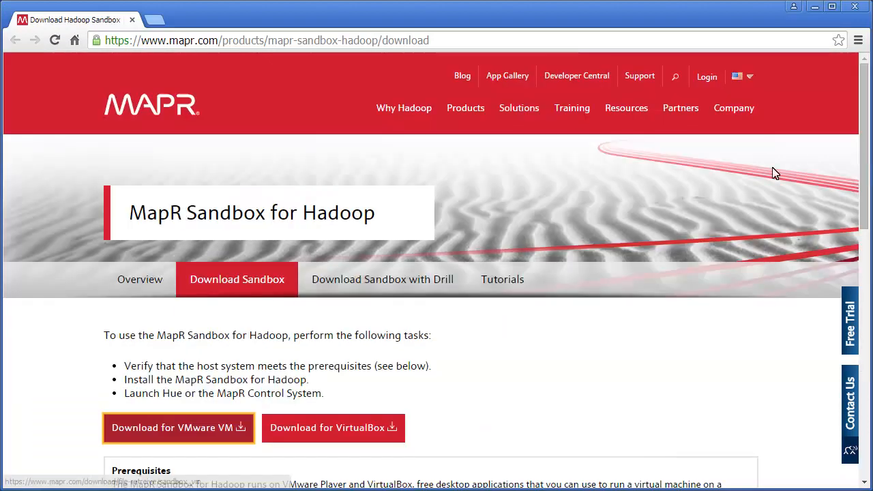
click(180, 436)
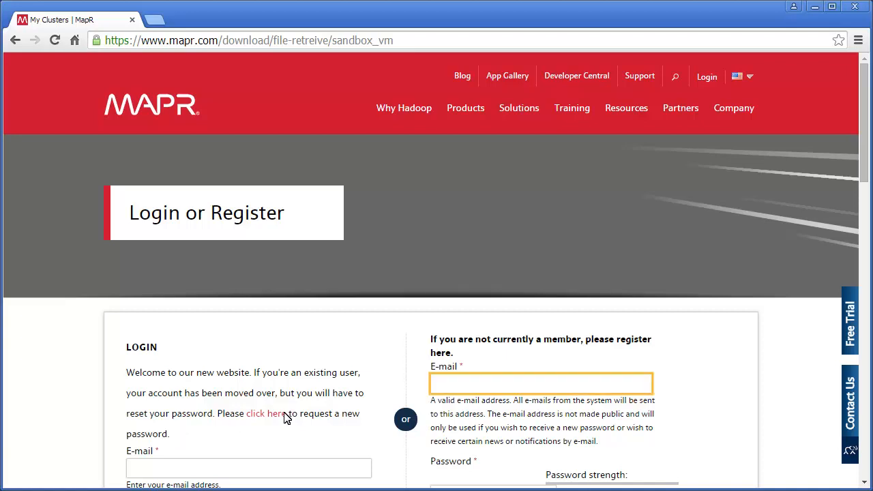
Register a new account with an e-mail address, starting the .ova download, and open the doc.mapr.com guide
click(444, 387)
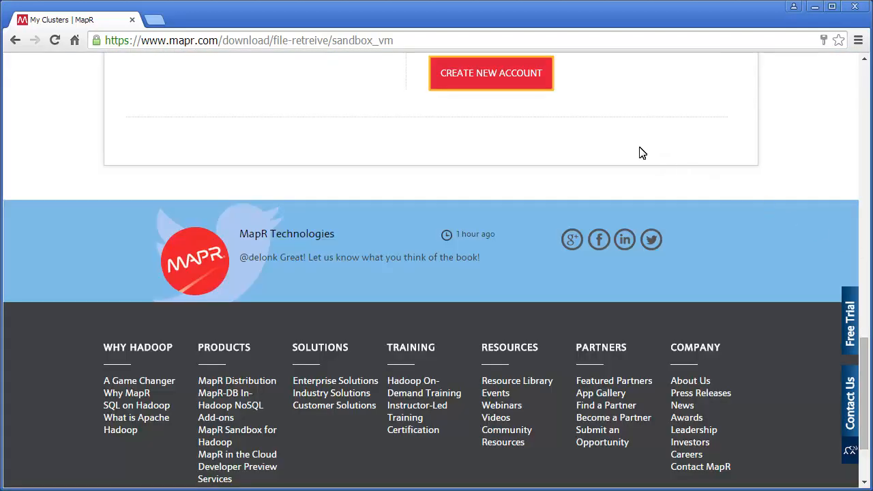
click(491, 82)
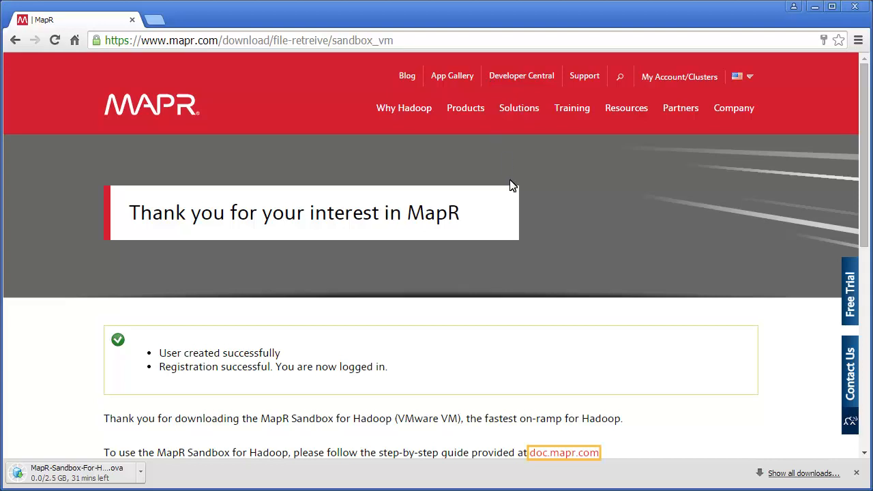
click(564, 454)
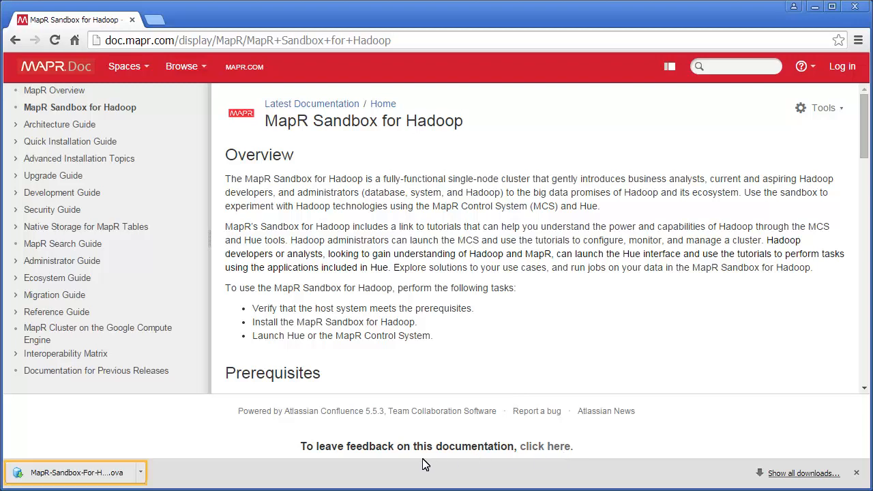
Locate the downloaded MapR-Sandbox-For-Hadoop-4.0.1_VM.ova in its folder and cut it
click(140, 473)
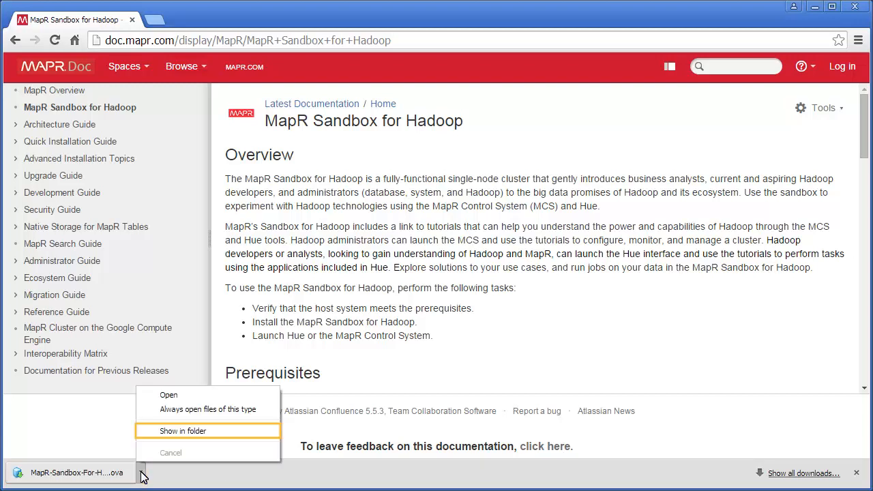
click(190, 434)
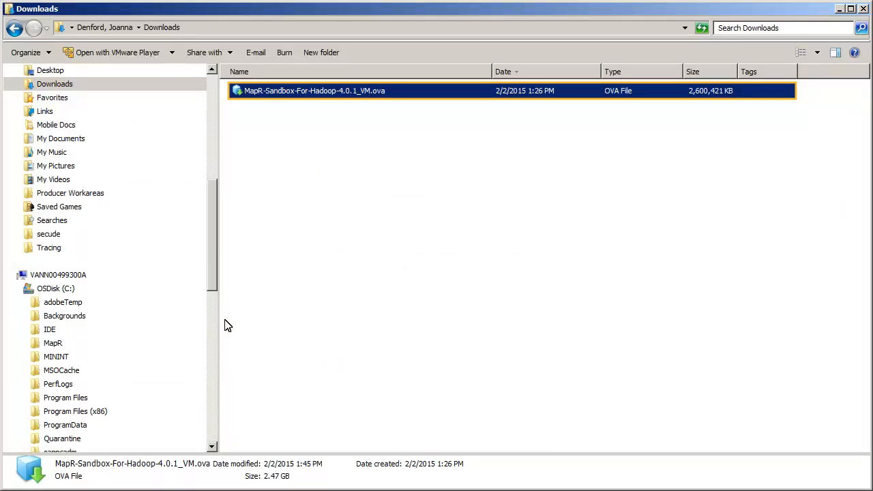
right_click(294, 95)
click(337, 276)
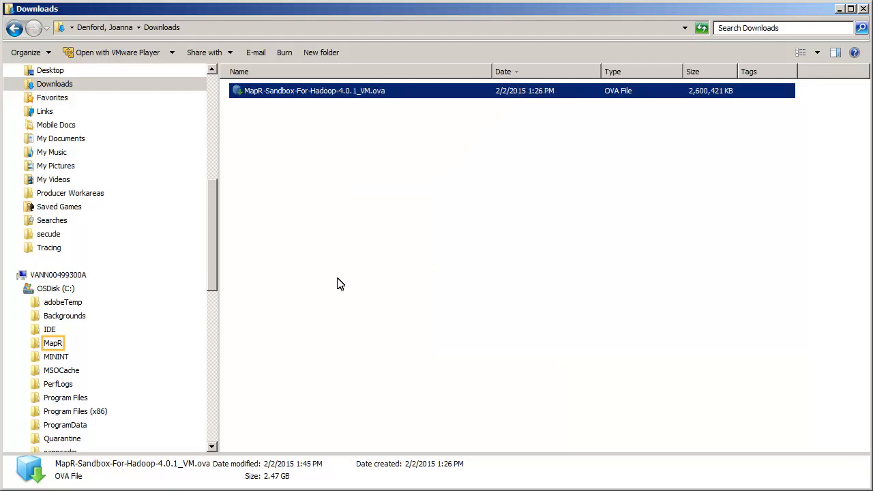
Paste the .ova into C:\MapR and open it with VMware Player
click(53, 344)
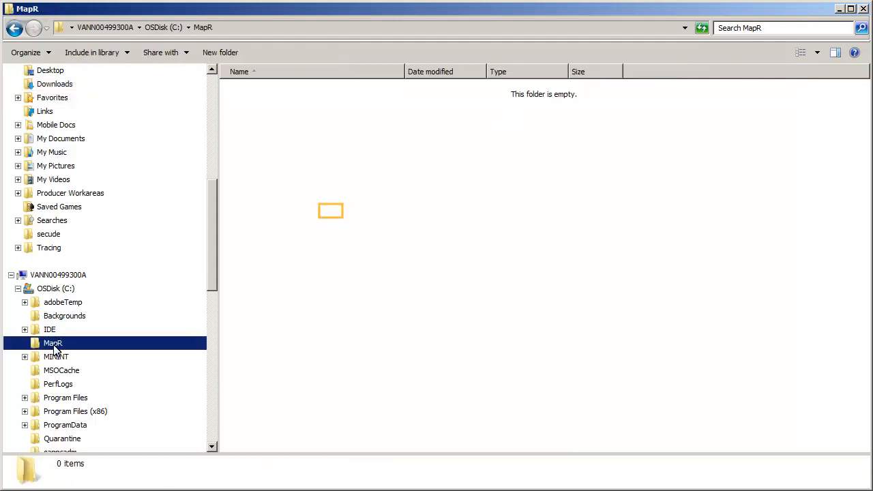
right_click(330, 214)
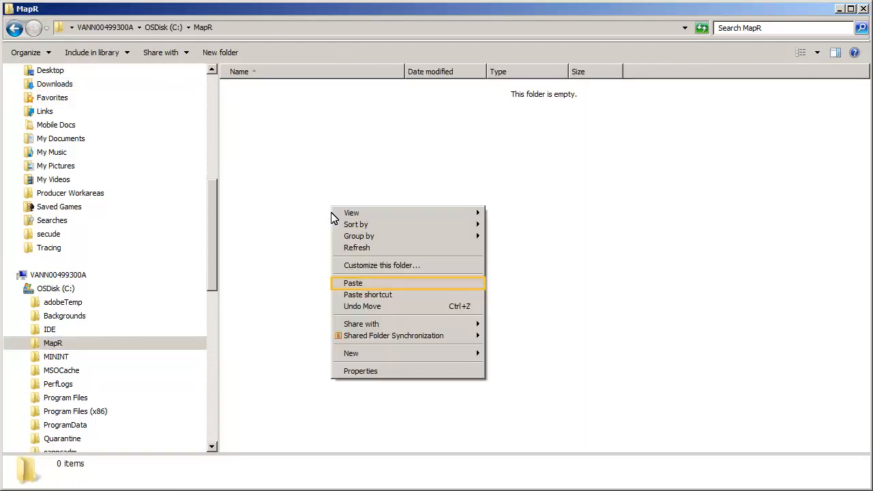
click(353, 284)
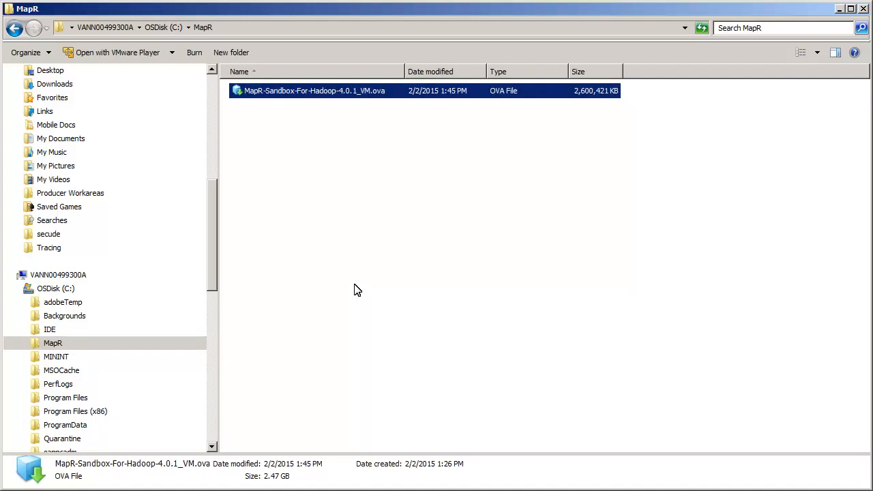
right_click(294, 96)
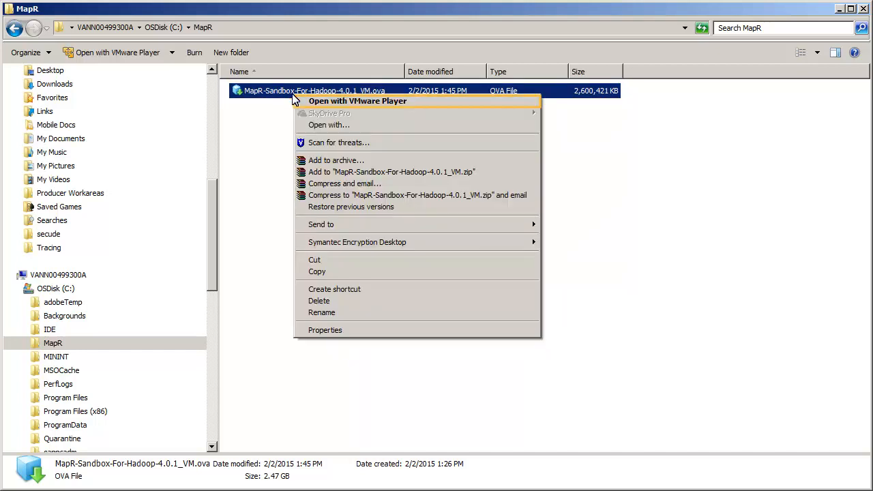
click(318, 103)
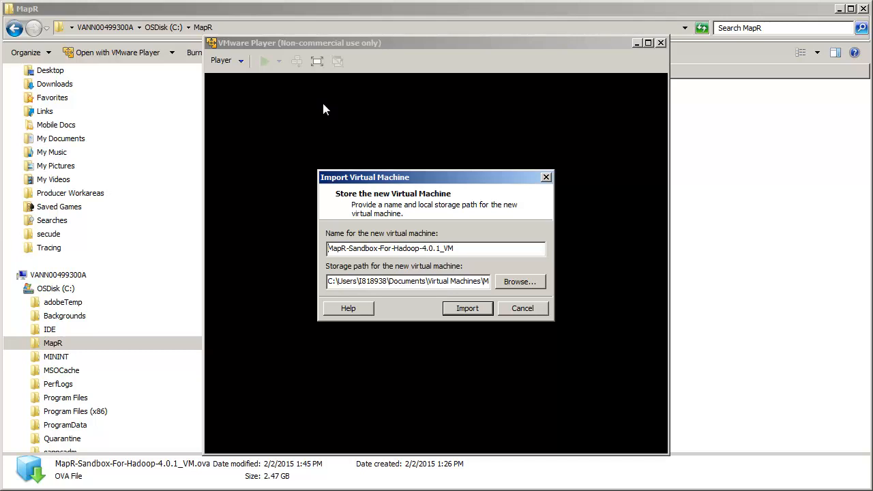
Import the sandbox VM with the default name and path, then minimize its running window
click(467, 311)
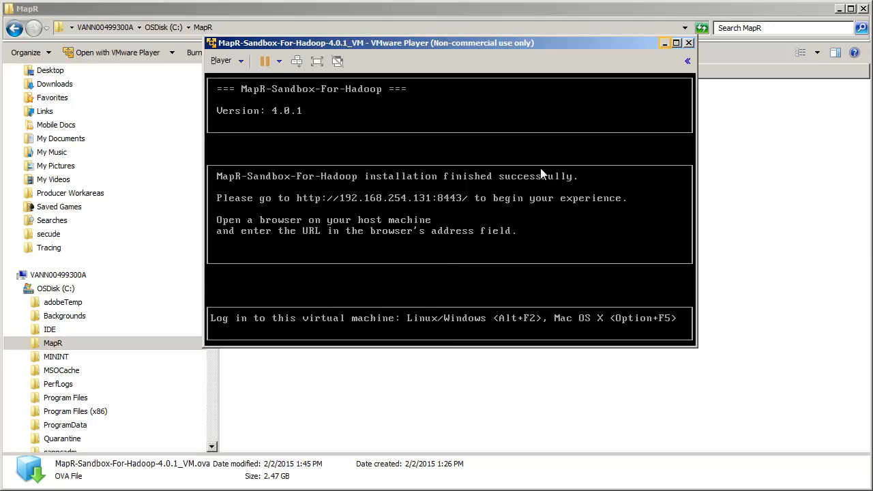
click(665, 43)
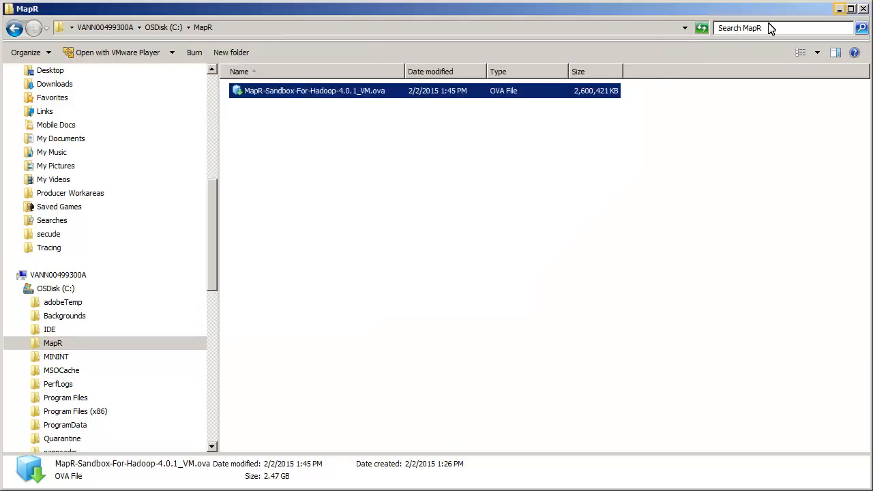
Launch Hue from the sandbox start page at 192.168.254.131:8443 and collapse the introduction sidebar
click(839, 10)
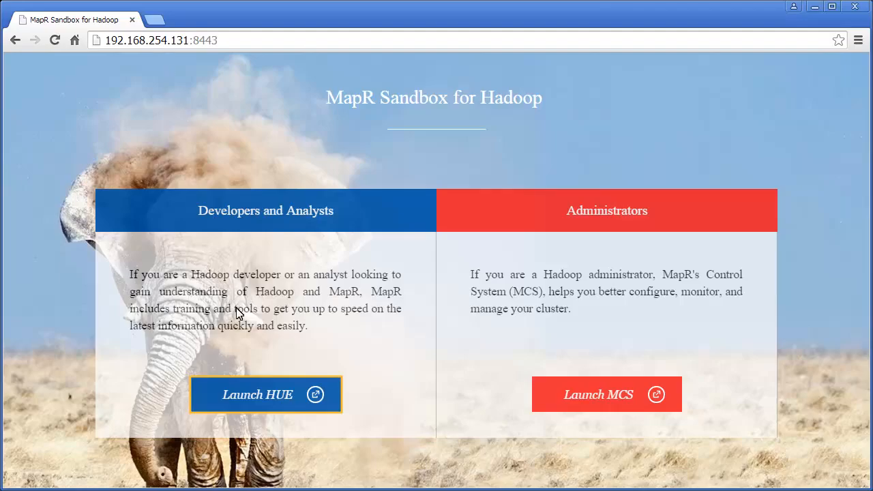
click(266, 408)
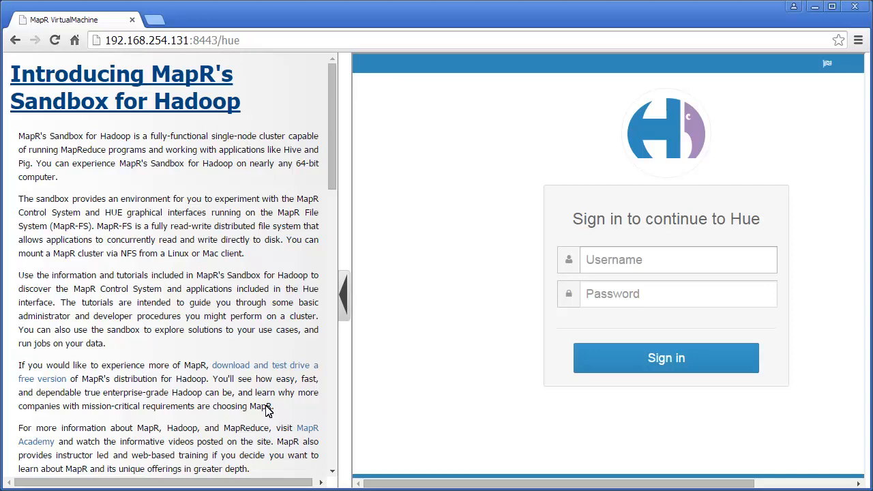
click(344, 296)
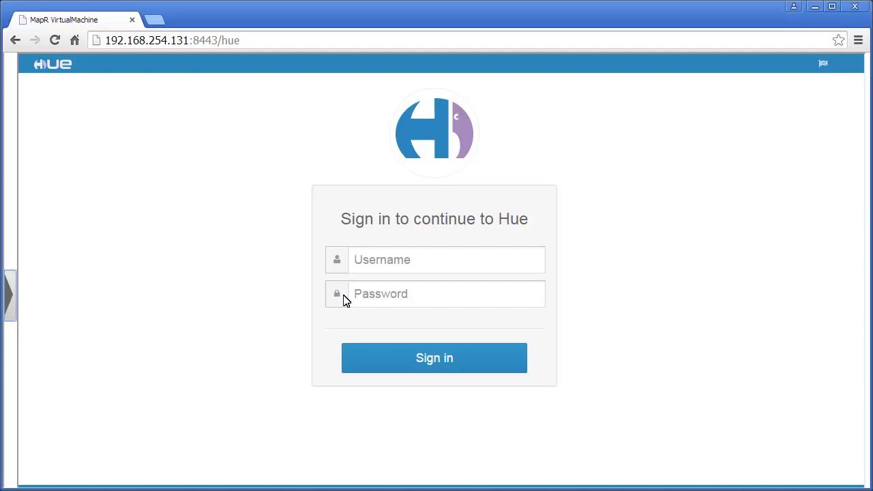
Sign in to Hue with the sandbox username and password
key(Tab)
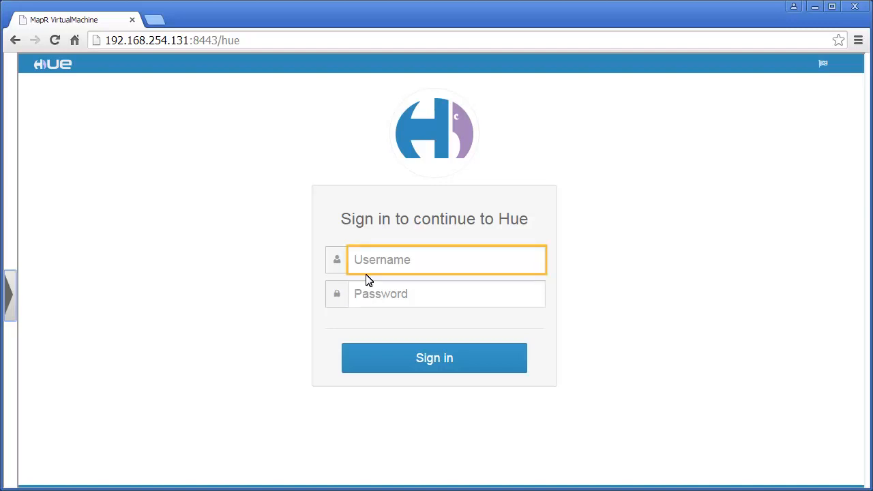
text(mapr)
key(Tab)
text(mapr)
key(Tab)
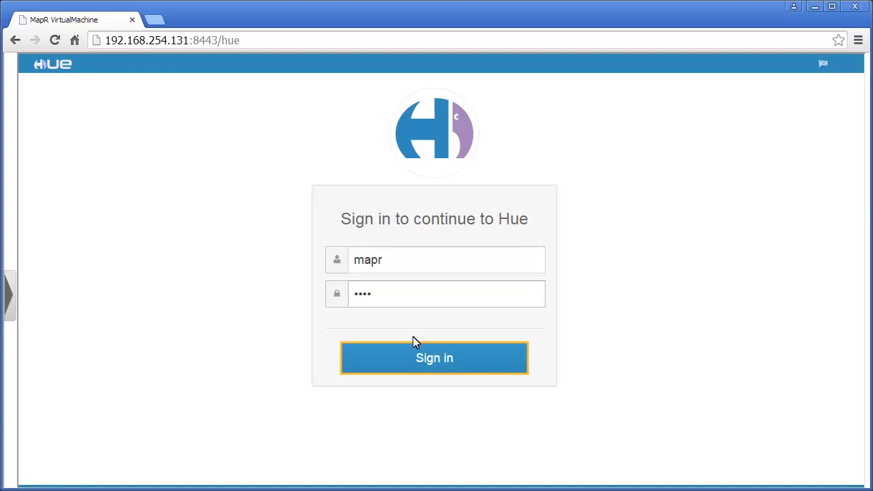
click(436, 368)
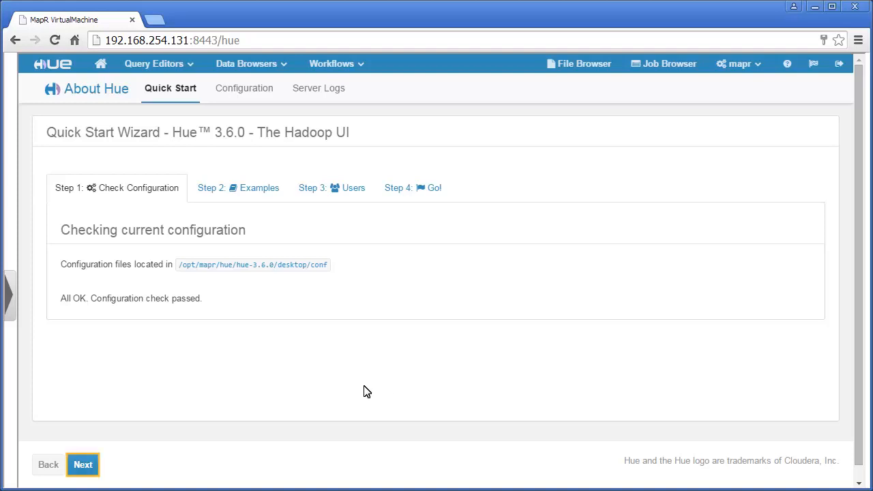
Finish the Quick Start Wizard: install all application examples, skip the wizard at future logins, go home
click(84, 469)
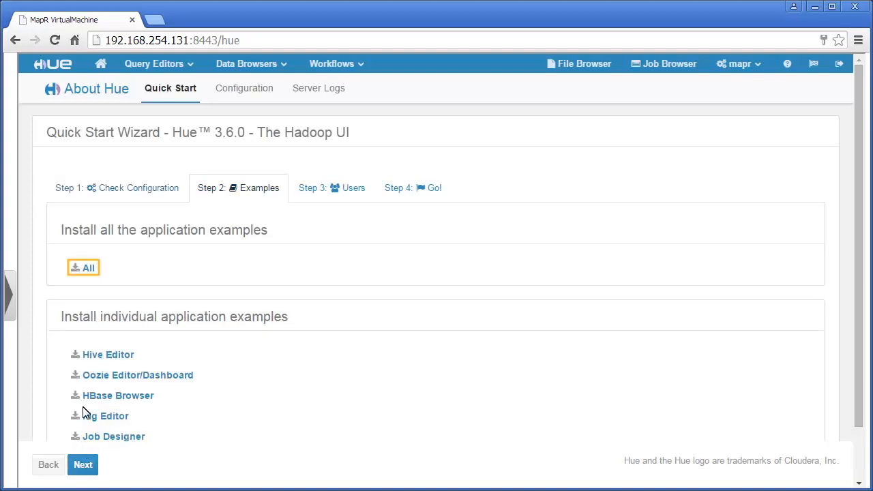
click(82, 270)
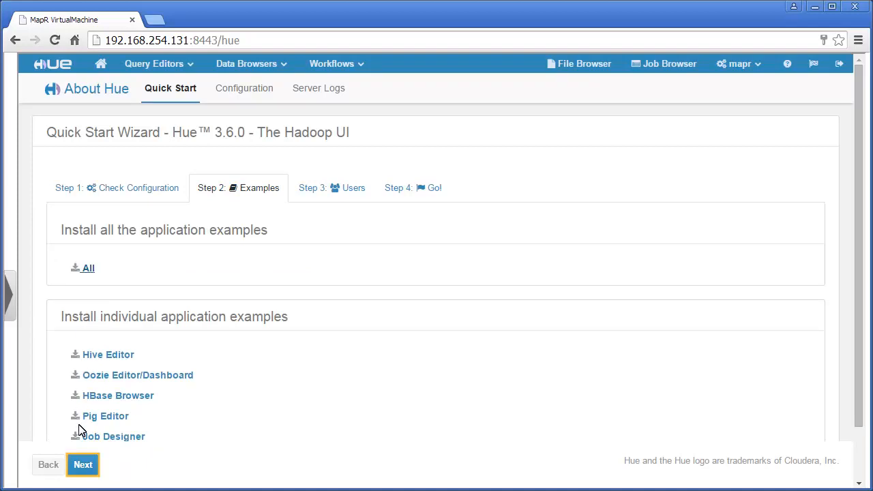
click(82, 466)
click(83, 466)
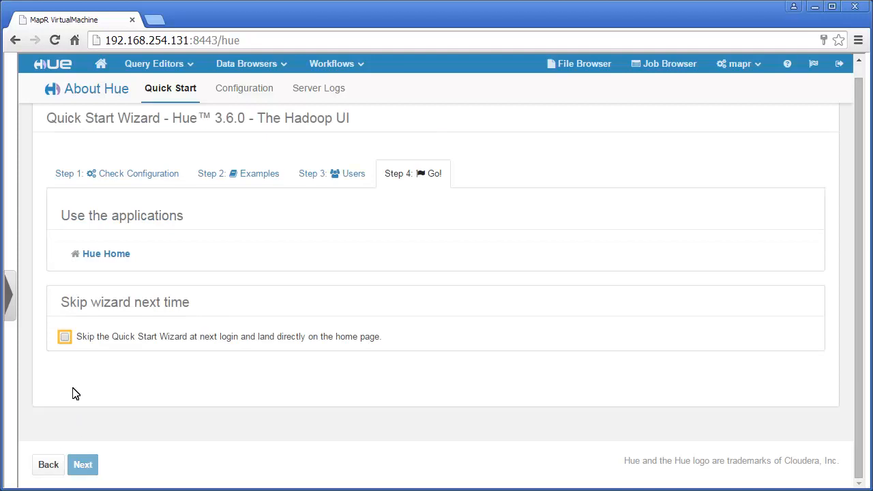
click(65, 337)
click(103, 257)
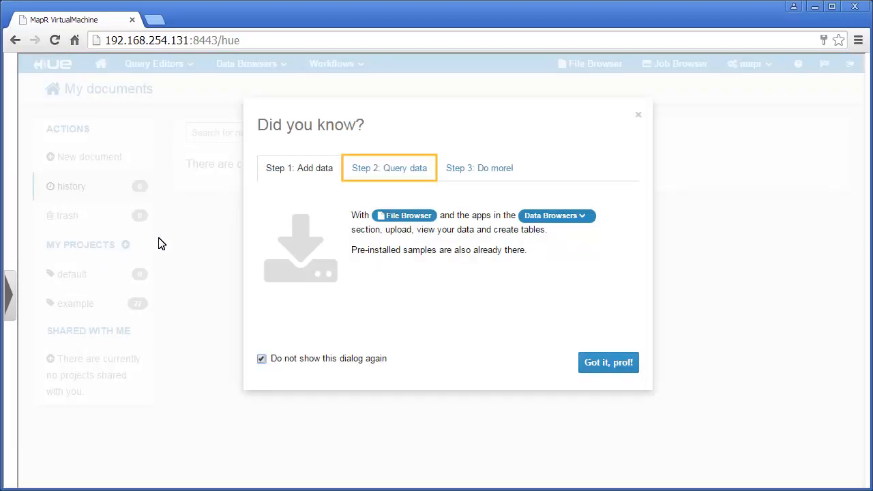
Read the querying and doing-more tips, then dismiss the welcome dialog
click(389, 170)
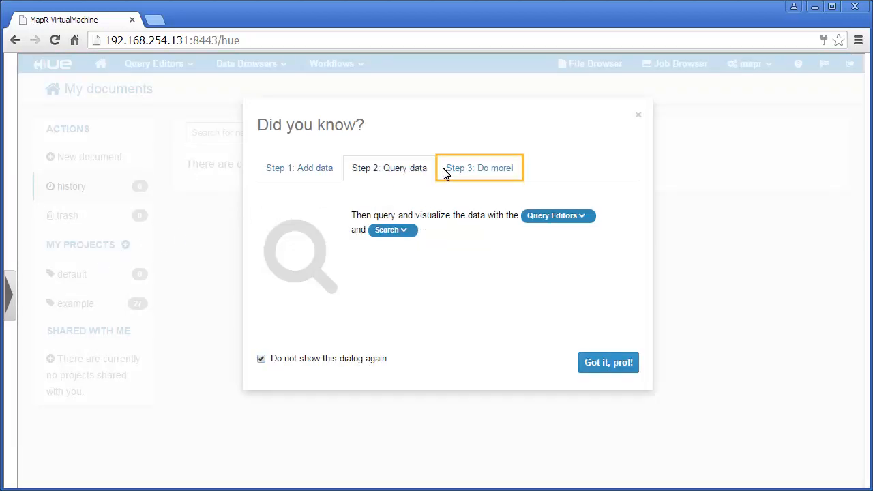
click(479, 170)
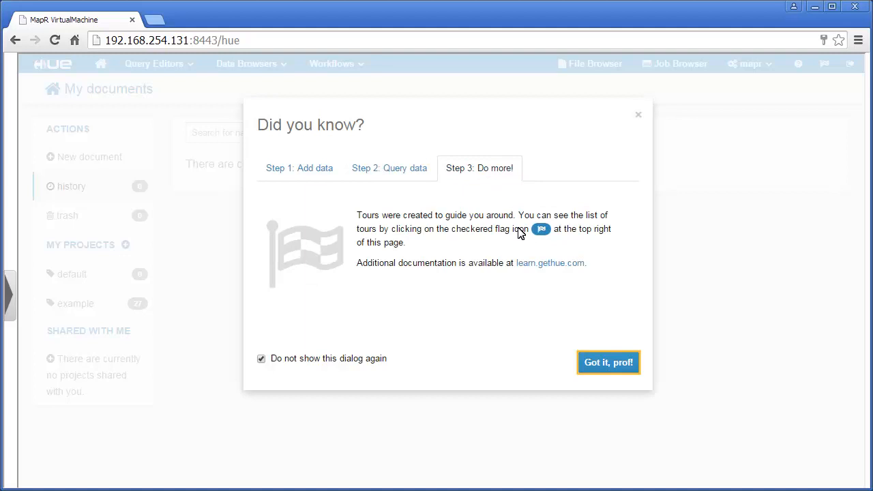
click(609, 363)
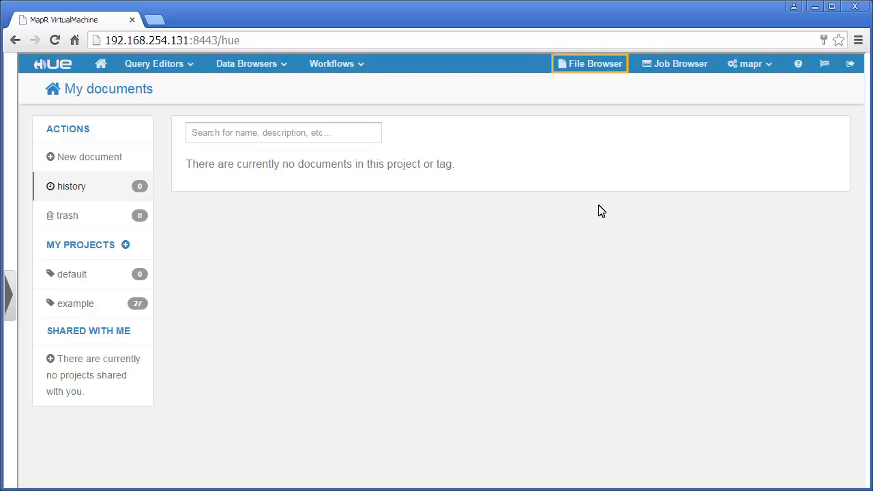
Create a Baseball directory under /user/mapr in File Browser and open it
click(591, 68)
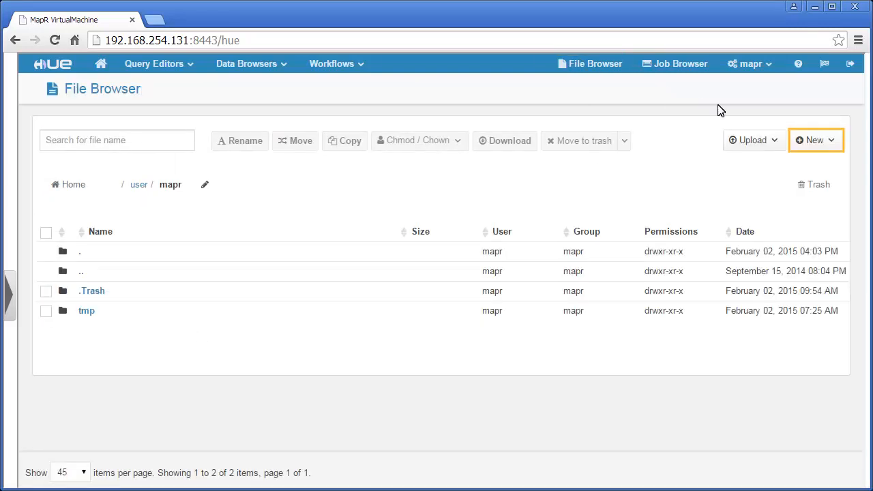
click(831, 142)
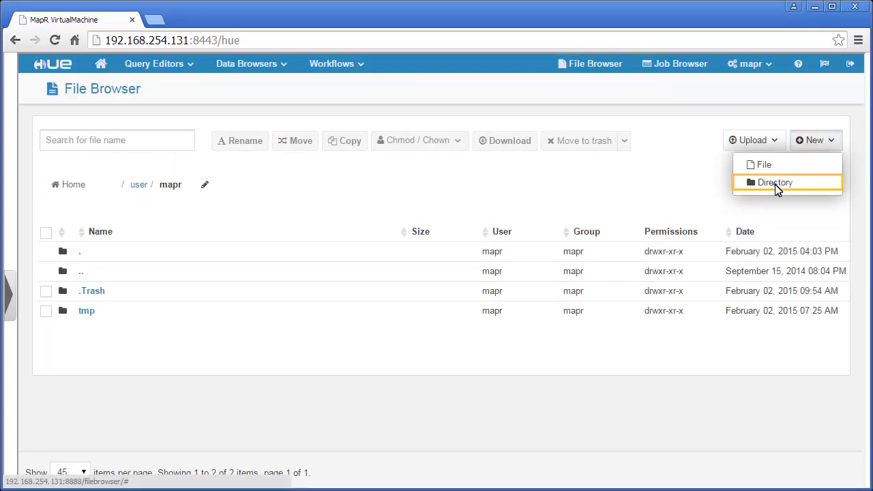
click(777, 185)
click(339, 170)
text(Baseball)
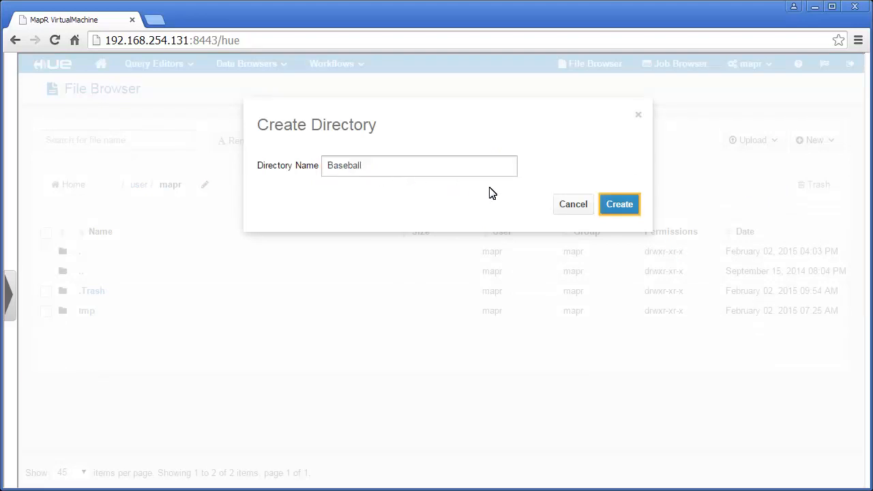
click(621, 209)
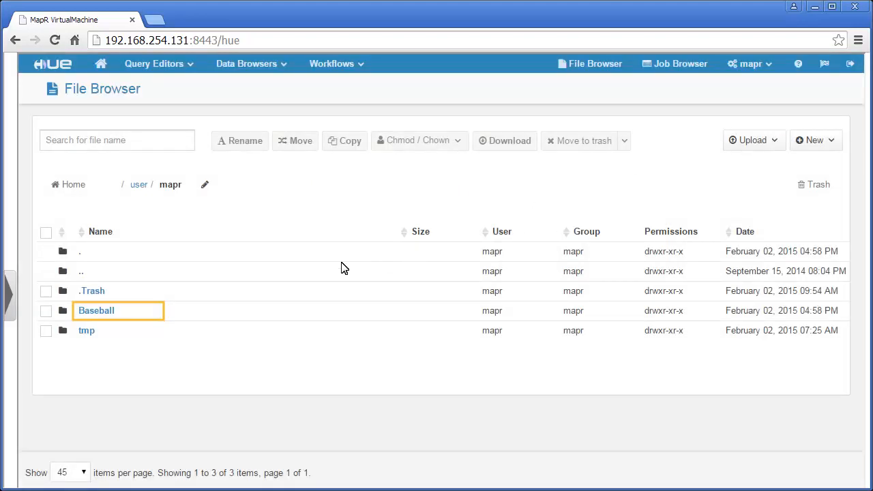
click(99, 312)
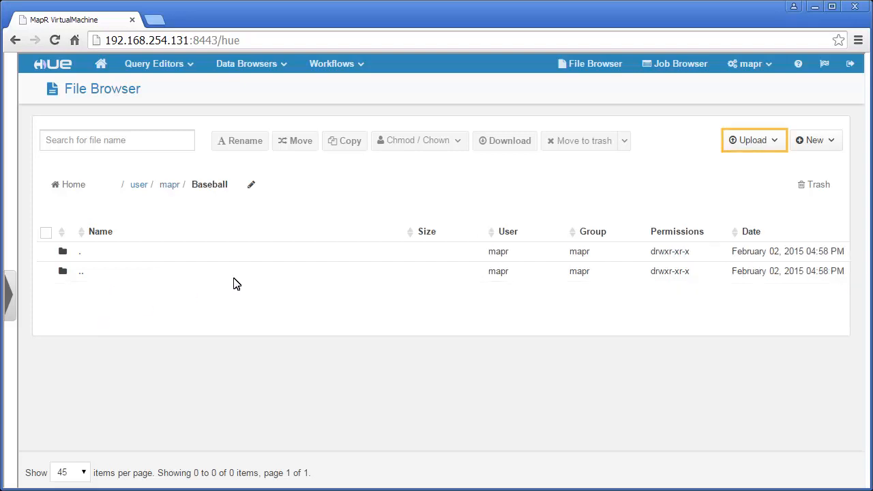
Upload Batting.csv and Master.csv into the Baseball folder
click(772, 142)
click(761, 167)
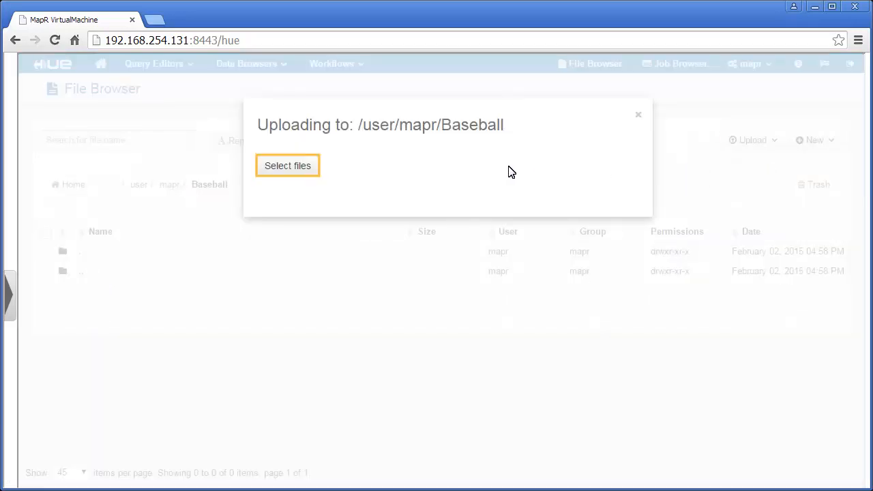
click(287, 168)
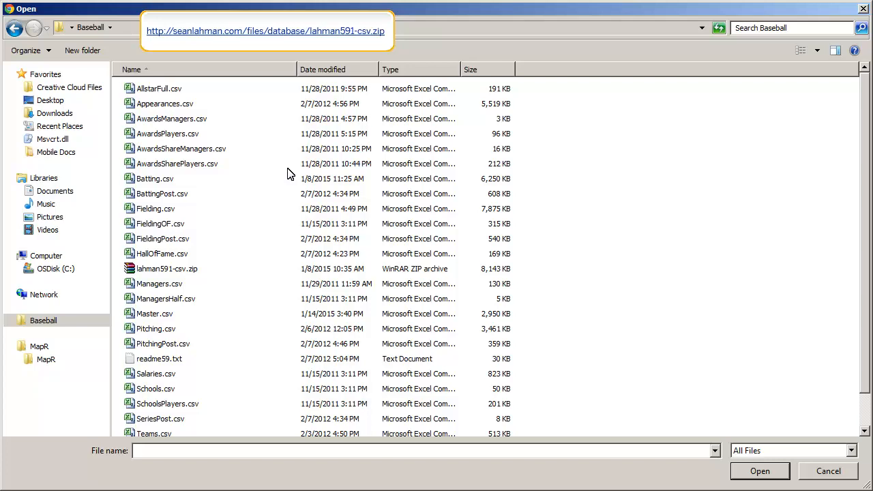
click(155, 181)
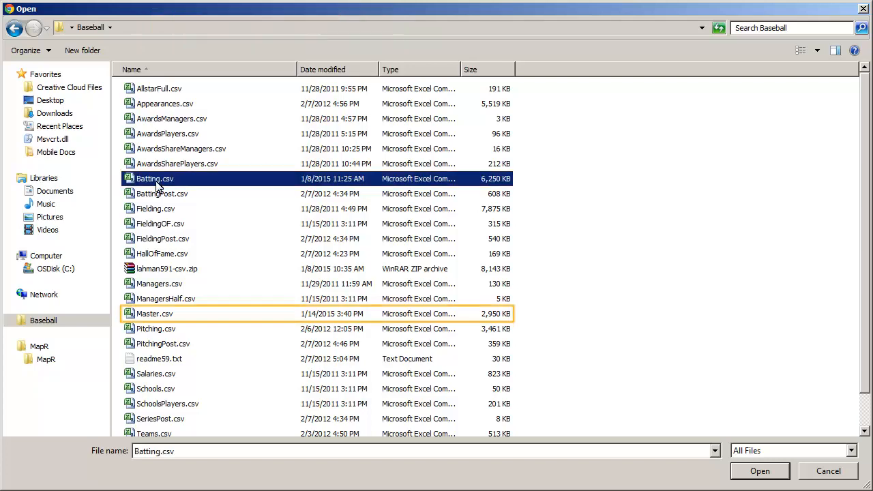
ctrl+click(156, 310)
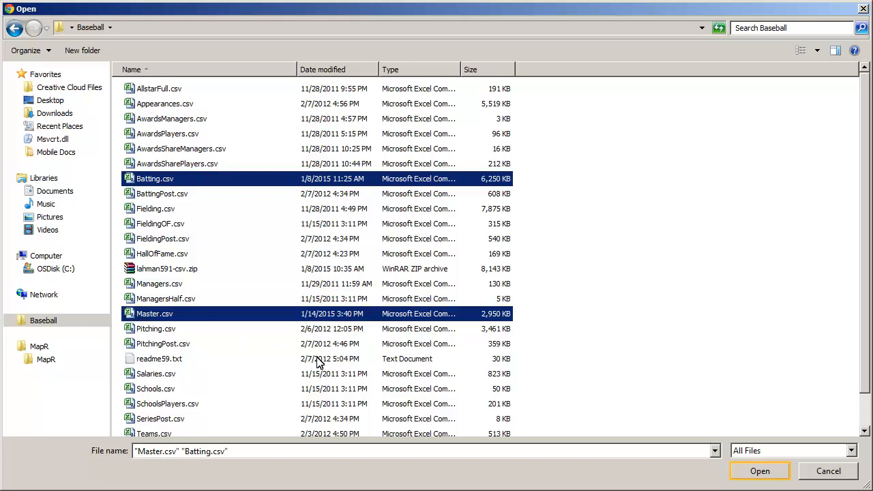
click(762, 469)
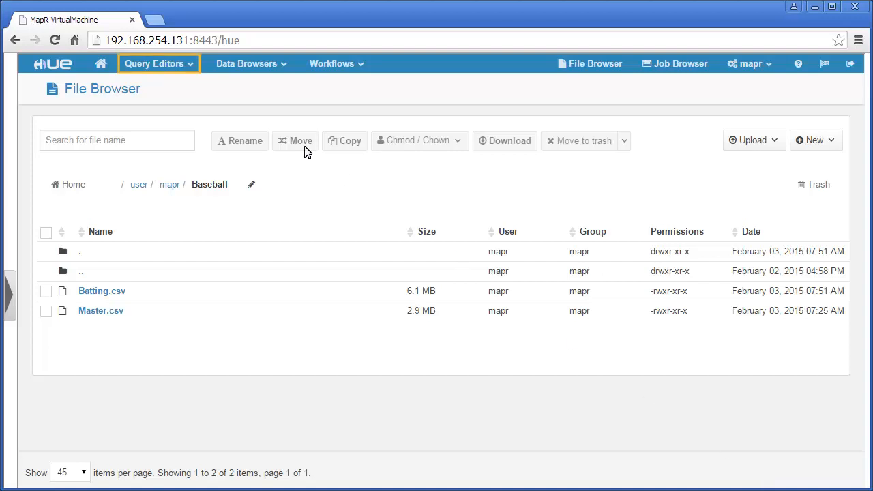
In the Hive editor, create temp_batting and temp_master with a col_value STRING column, then refresh the table list
click(191, 68)
click(159, 89)
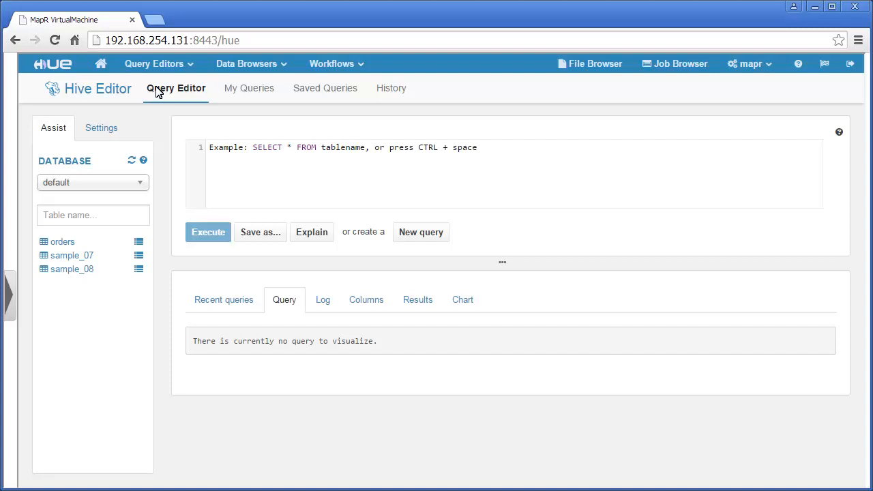
click(208, 145)
text(create table temp_batting (col_value STRING);)
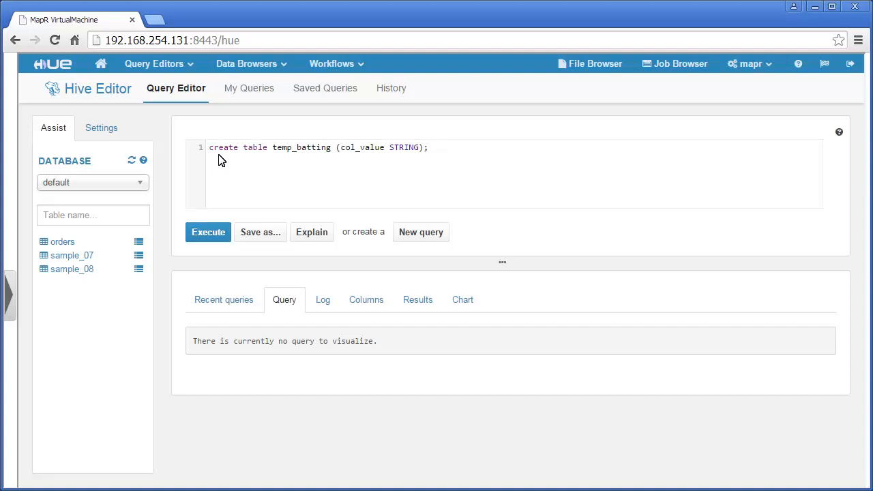
click(208, 240)
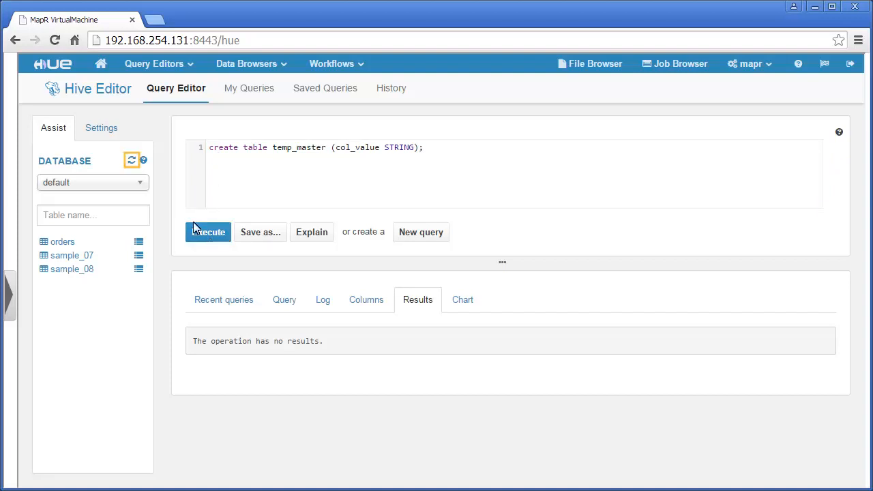
click(131, 160)
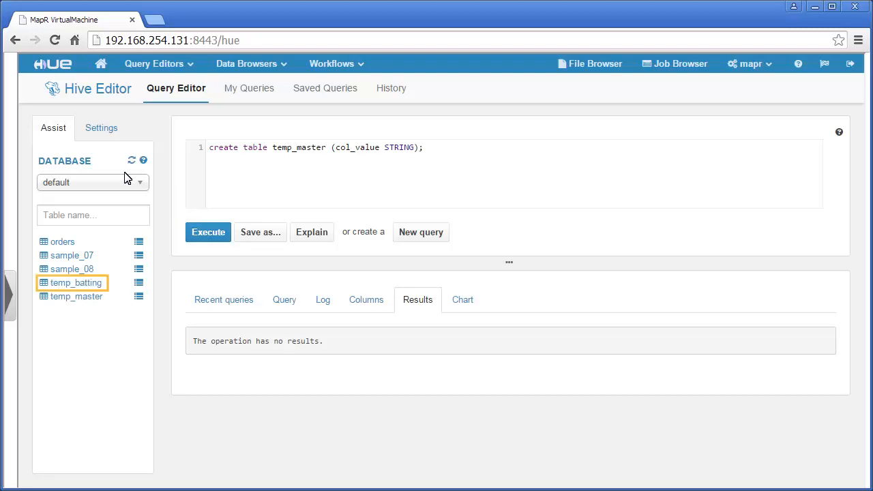
Preview temp_batting and temp_master samples, confirming each has only col_value and no data
click(70, 283)
click(138, 283)
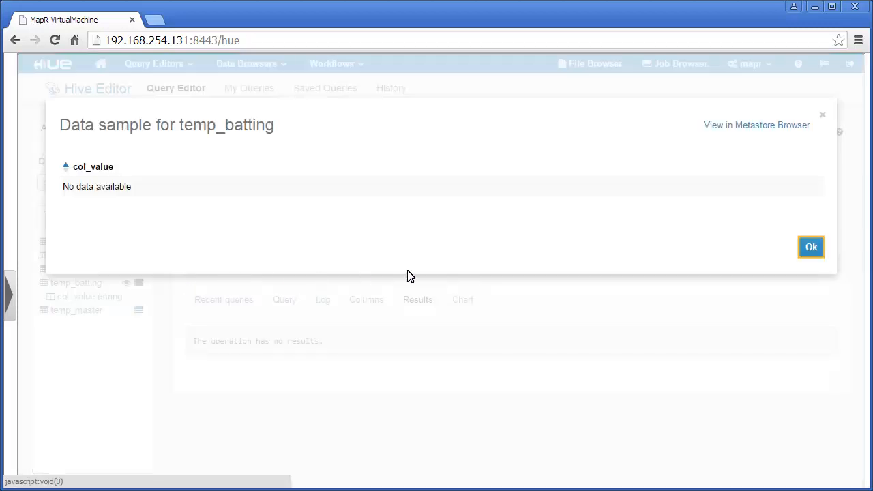
click(810, 249)
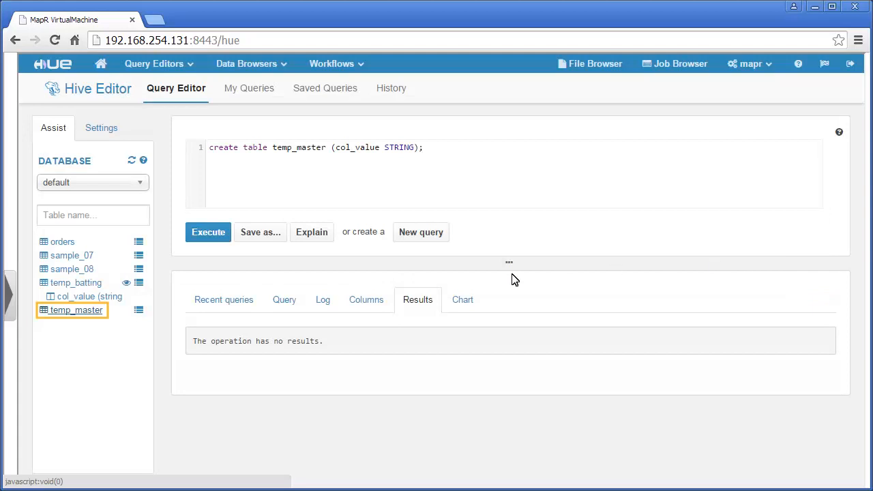
click(77, 311)
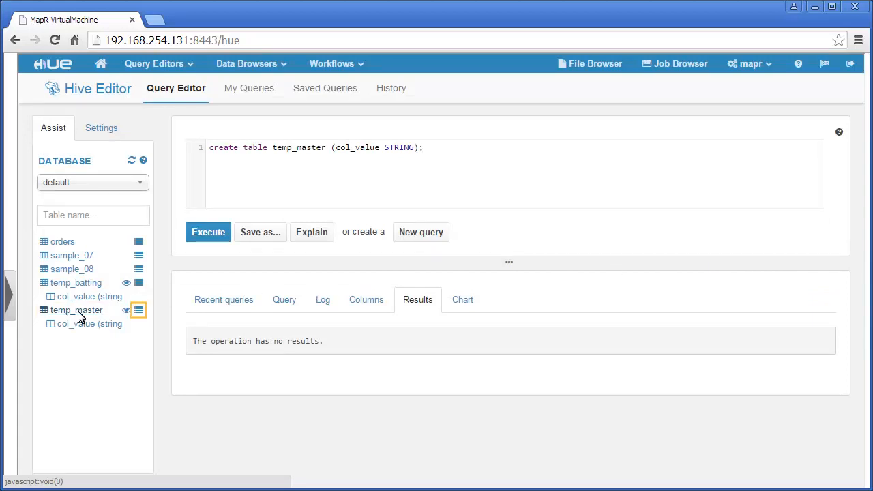
click(139, 310)
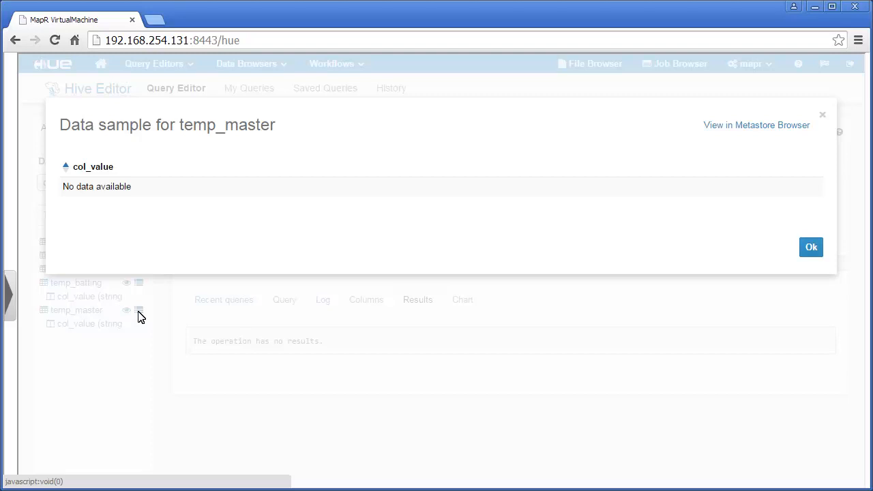
click(811, 247)
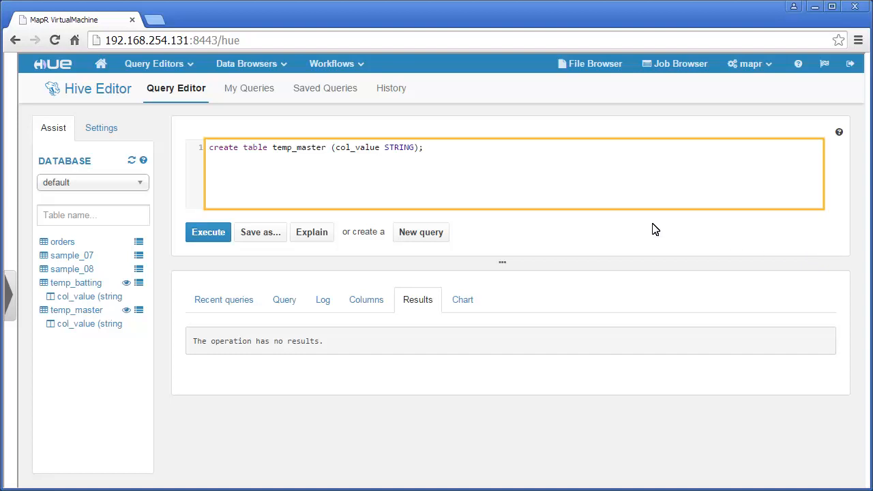
Load Batting.csv and Master.csv into temp_batting and temp_master with LOAD DATA INPATH, then check both samples
click(219, 154)
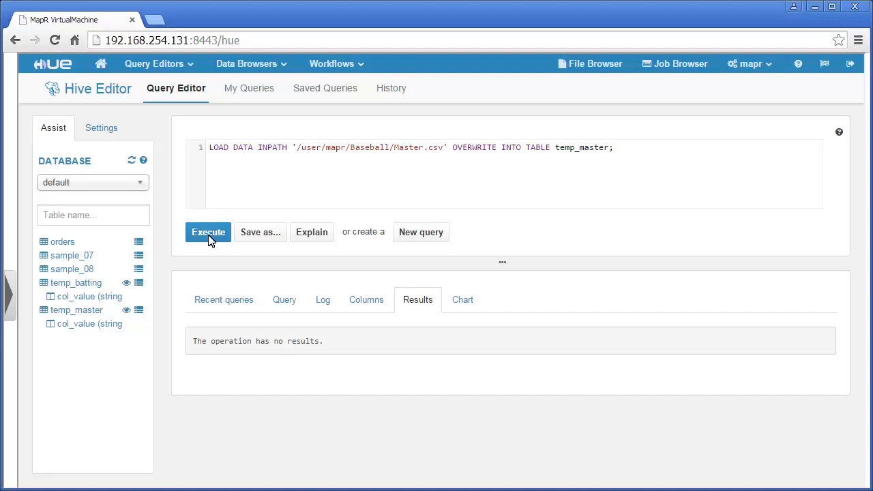
click(138, 284)
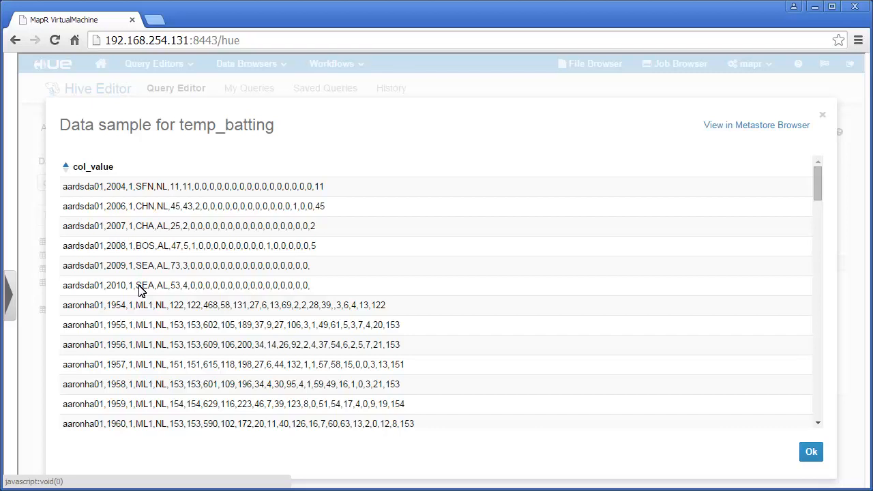
click(811, 453)
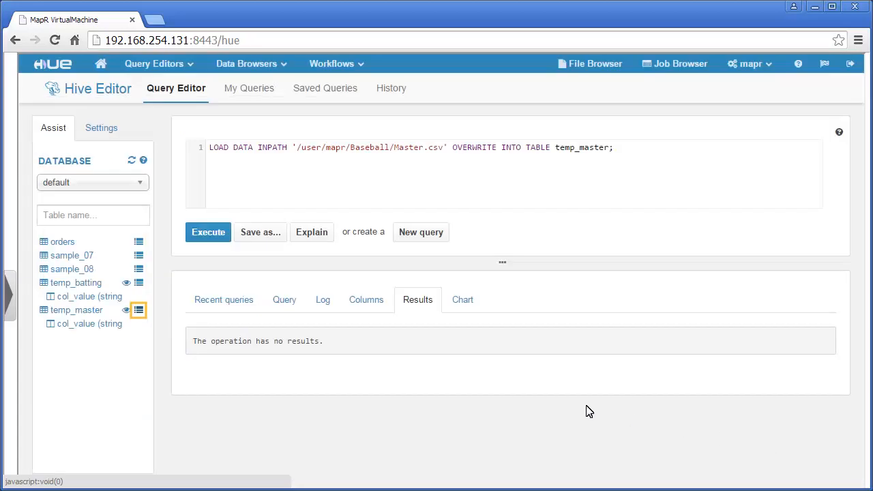
click(138, 311)
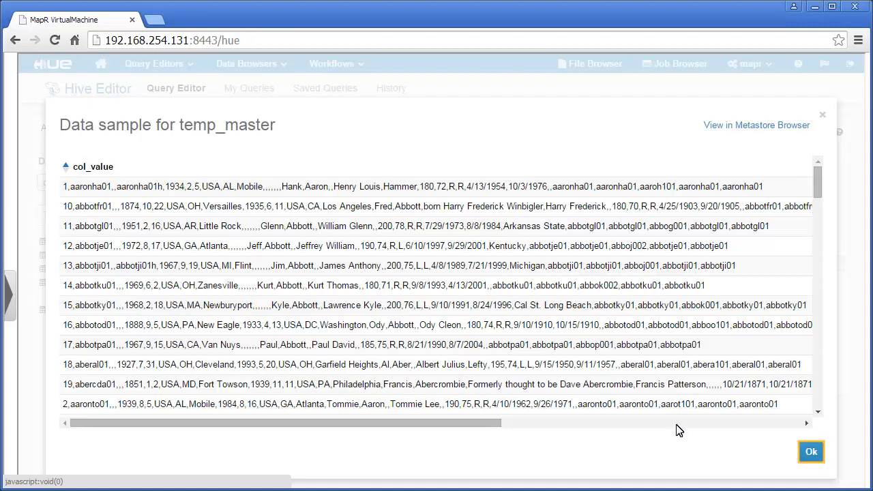
click(811, 454)
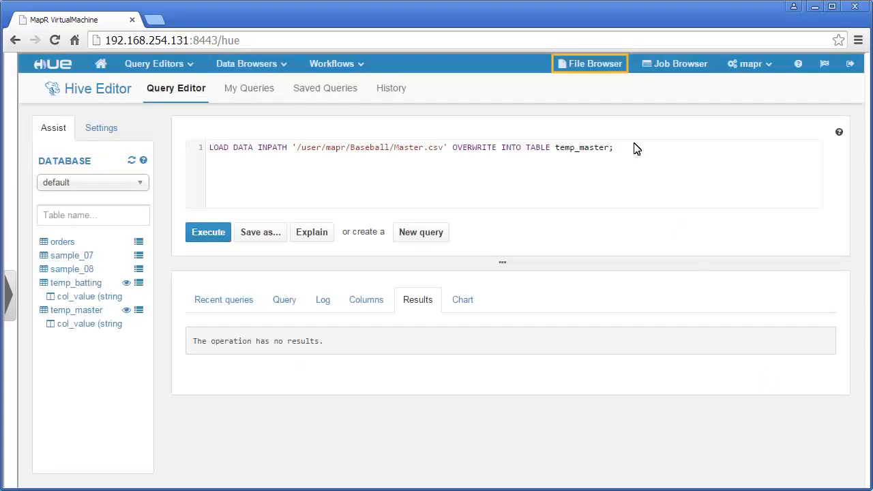
Confirm /user/mapr/Baseball is empty, then put the create table master statement into the Hive editor
click(591, 68)
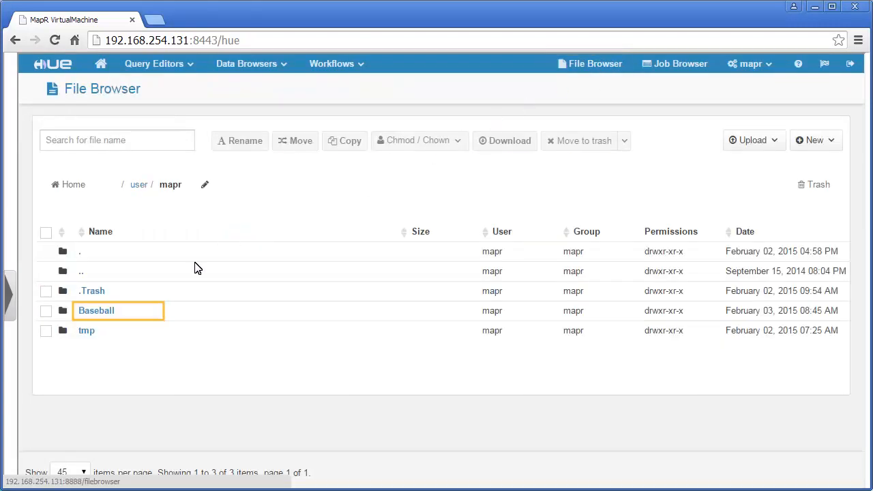
click(96, 311)
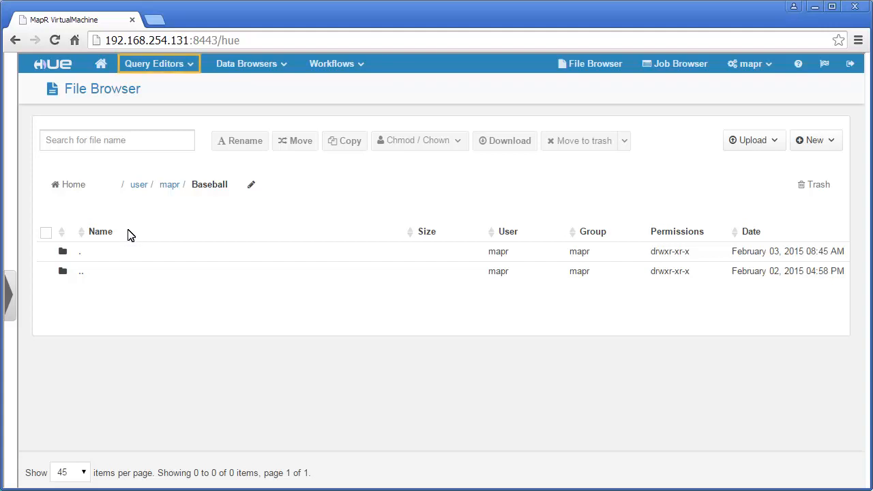
click(191, 66)
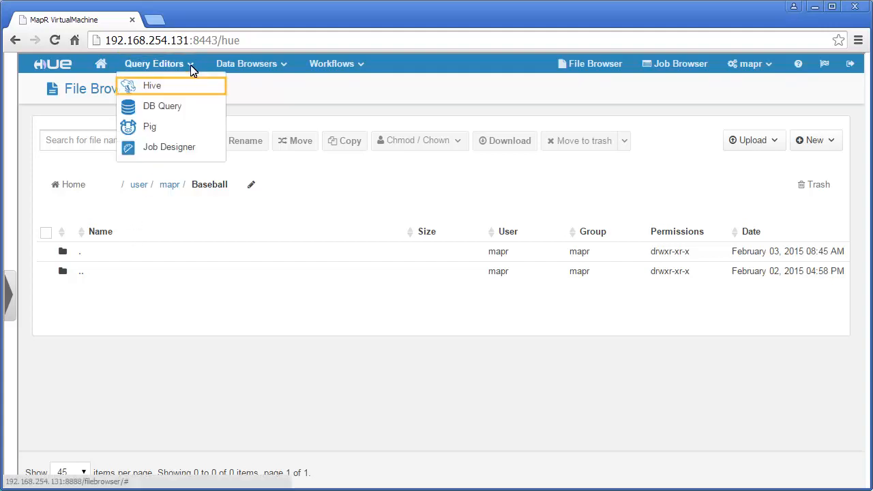
click(153, 86)
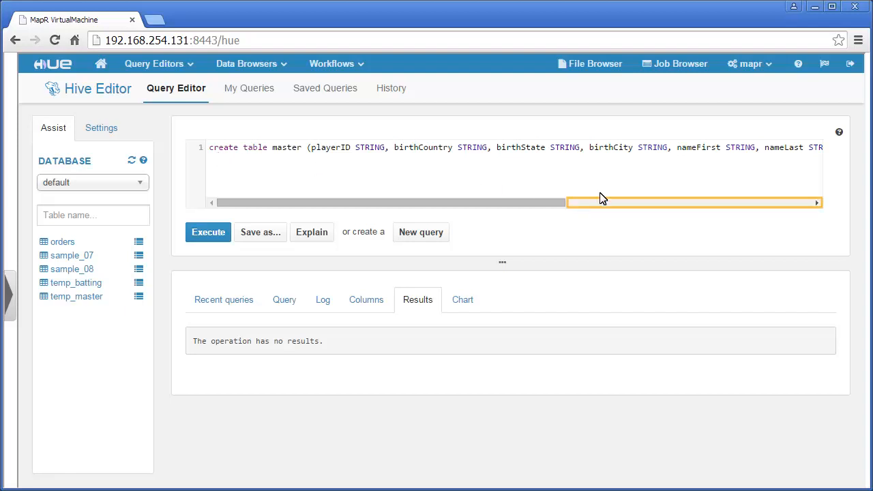
click(697, 203)
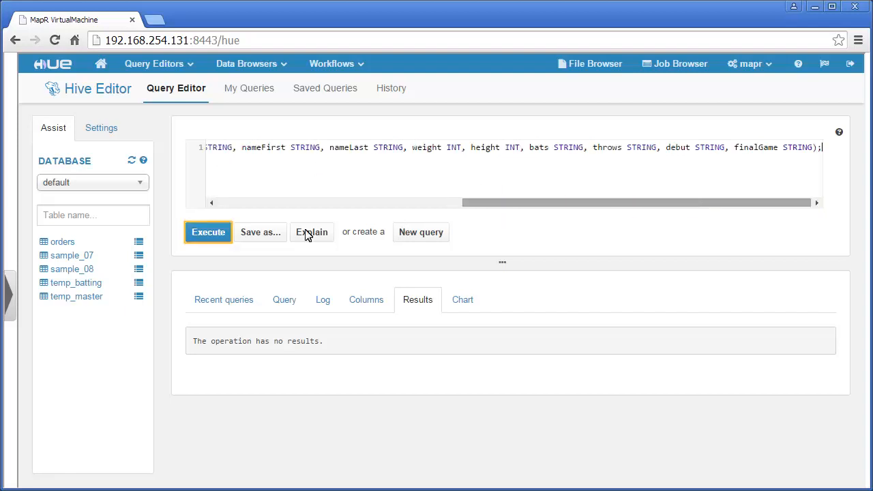
Run the create table master query, refresh the tables and preview the empty batting table
click(209, 242)
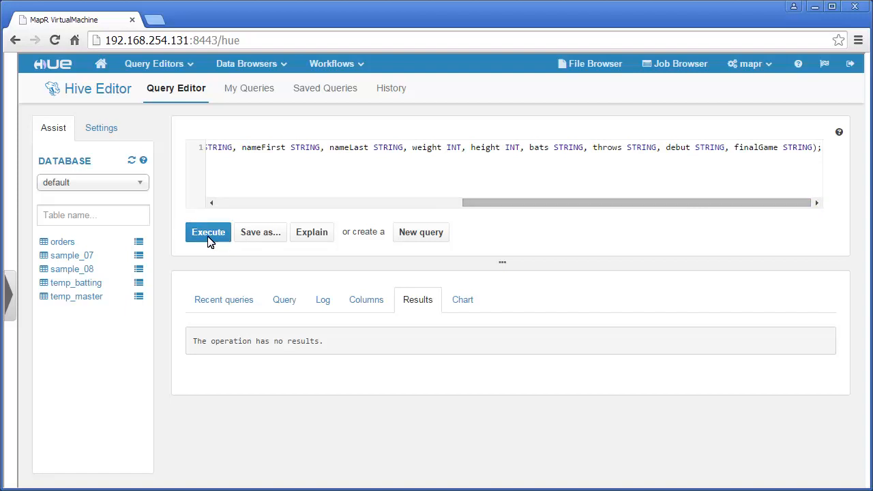
click(132, 161)
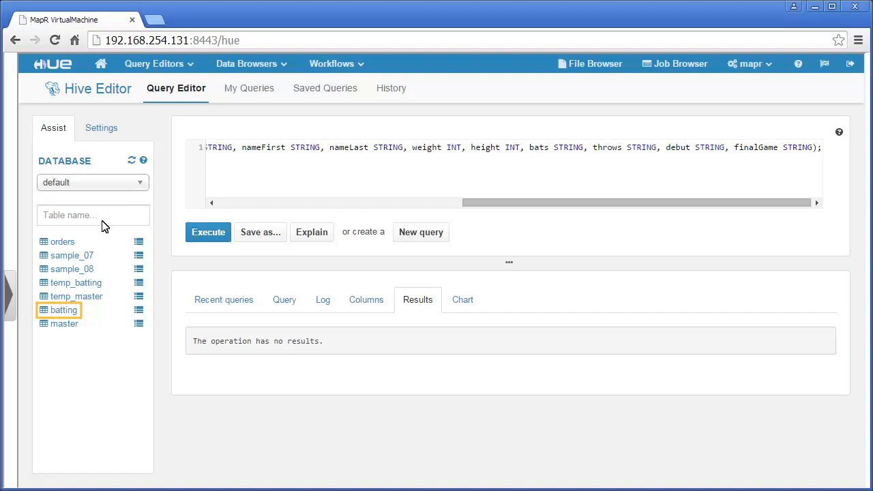
click(61, 312)
click(138, 311)
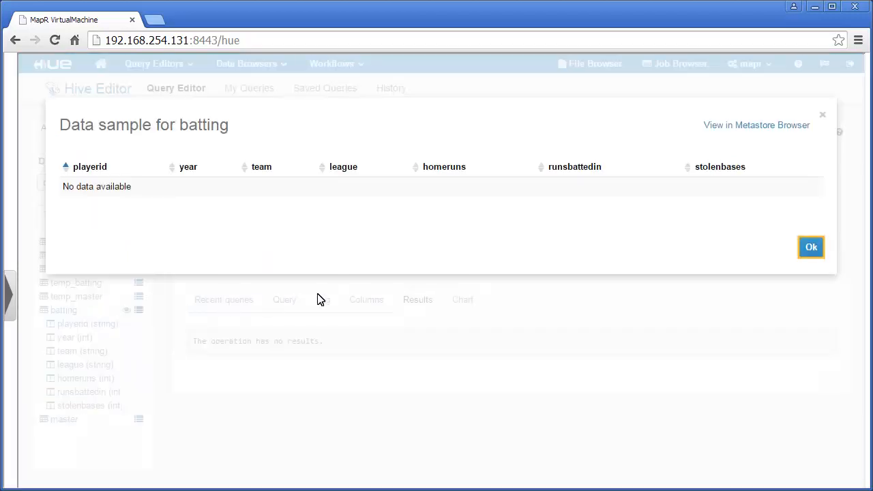
click(811, 249)
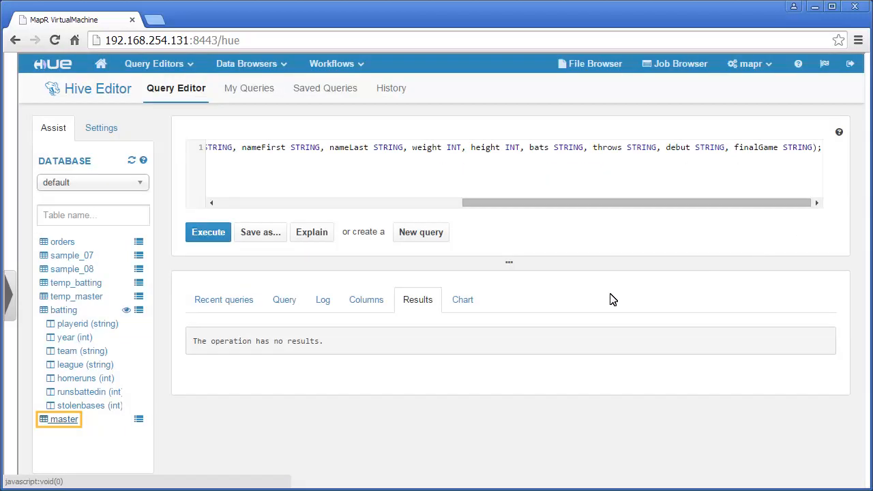
Preview the empty master table's data sample, then refresh the table list
click(60, 420)
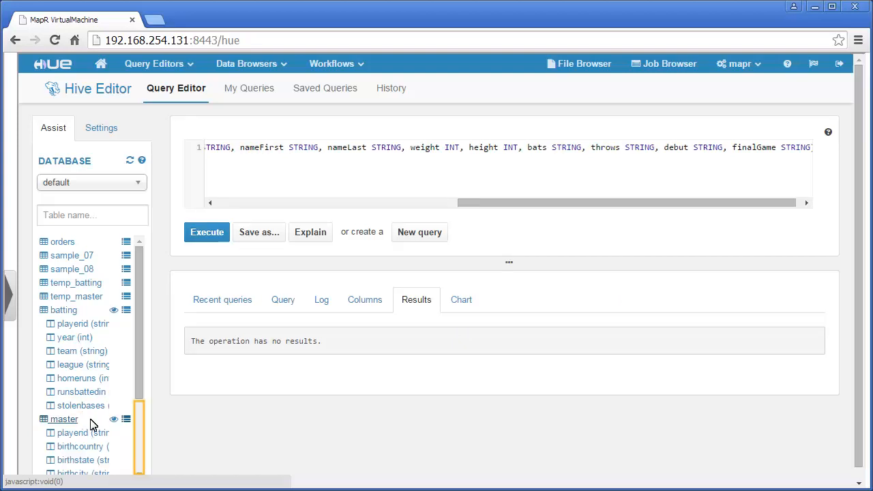
scroll(139, 423, down, 2)
click(127, 309)
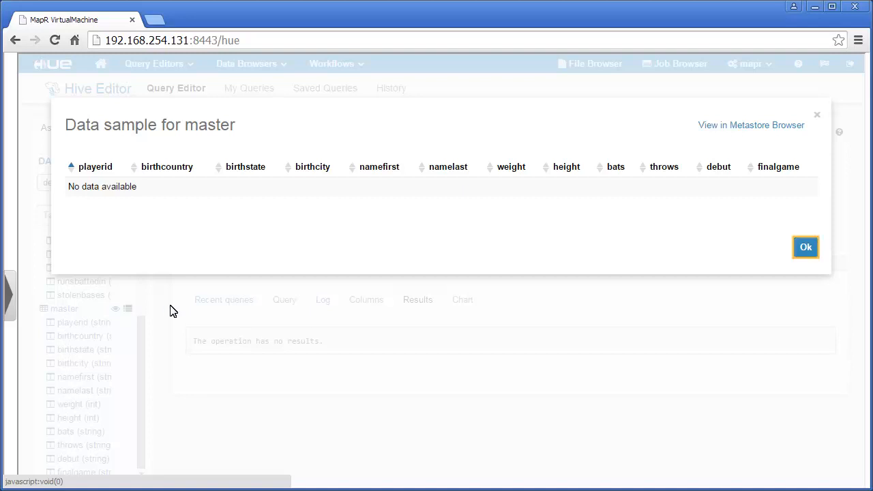
click(806, 248)
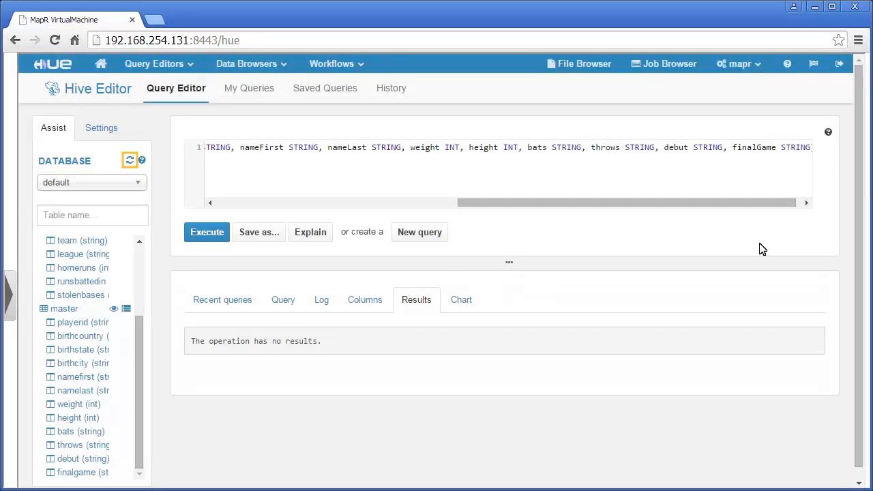
click(131, 162)
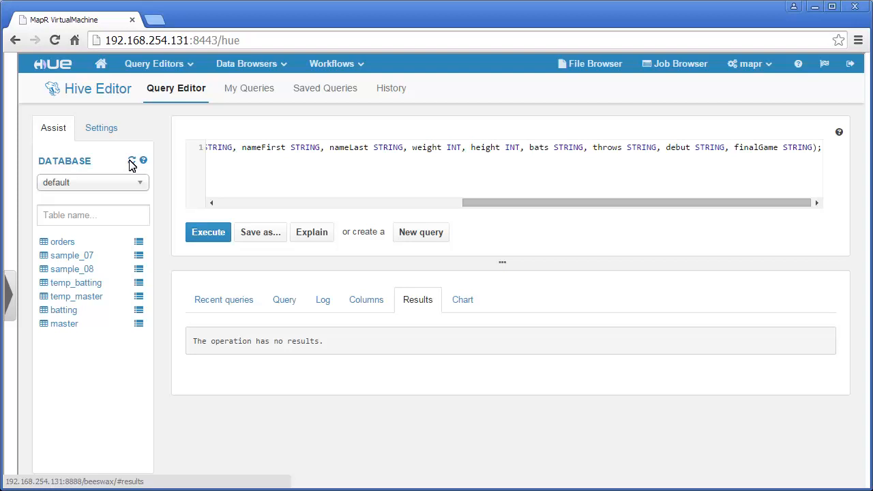
Replace the editor query with the insert overwrite into batting and run it
click(220, 156)
key(ctrl+a)
text(insert overwrite table batting SELECT   regexp_extract(col_value, '^(?:([^,]*)\,?){1}', 1) playerID,   regexp_extract(col_value, '^(?:([^,]*)\,?){2}', 1) year,   regexp_extract(col_value, '^(?:([^,]*)\,?){4}', 1) team,   regexp_extract(col_value, '^(?:([^,]*)\,?){5}', 1) league,   regexp_extract(col_value, '^(?:([^,]*)\,?){13}', 1) homeRuns,   regexp_extract(col_value, '^(?:([^,]*)\,?){14}', 1) runsBattedIn,   regexp_extract(col_value, '^(?:([^,]*)\,?){15}', 1) stolenBases from temp_batting;)
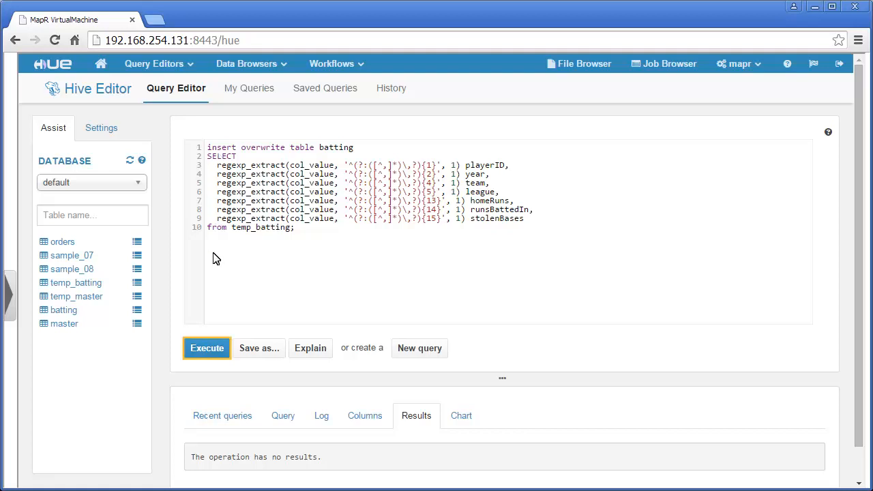
click(208, 354)
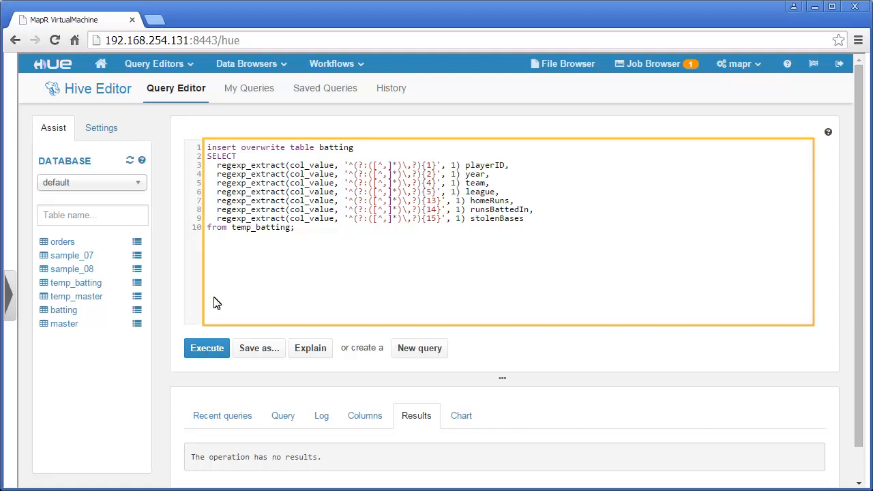
Run the insert overwrite into master query and preview the filled batting and master tables
key(ctrl+a)
text(insert overwrite table master SELECT   regexp_extract(col_value, '^(?:([^,]*)\,?){2}', 1) playerID,   regexp_extract(col_value, '^(?:([^,]*)\,?){8}', 1) birthCountry,   regexp_extract(col_value, '^(?:([^,]*)\,?){9}', 1) birthState,   regexp_extract(col_value, '^(?:([^,]*)\,?){10}', 1) birthCity,   regexp_extract(col_value, '^(?:([^,]*)\,?){17}', 1) nameFirst,   regexp_extract(col_value, '^(?:([^,]*)\,?){18}', 1) nameLast,   regexp_extract(col_value, '^(?:([^,]*)\,?){22}', 1) weight,   regexp_extract(col_value, '^(?:([^,]*)\,?){23}', 1) height,   regexp_extract(col_value, '^(?:([^,]*)\,?){24}', 1) bats,   regexp_extract(col_value, '^(?:([^,]*)\,?){25}', 1) throws,   regexp_extract(col_value, '^(?:([^,]*)\,?){26}', 1) debut,   regexp_extract(col_value, '^(?:([^,]*)\,?){27}', 1) finalGame from temp_master;)
click(207, 353)
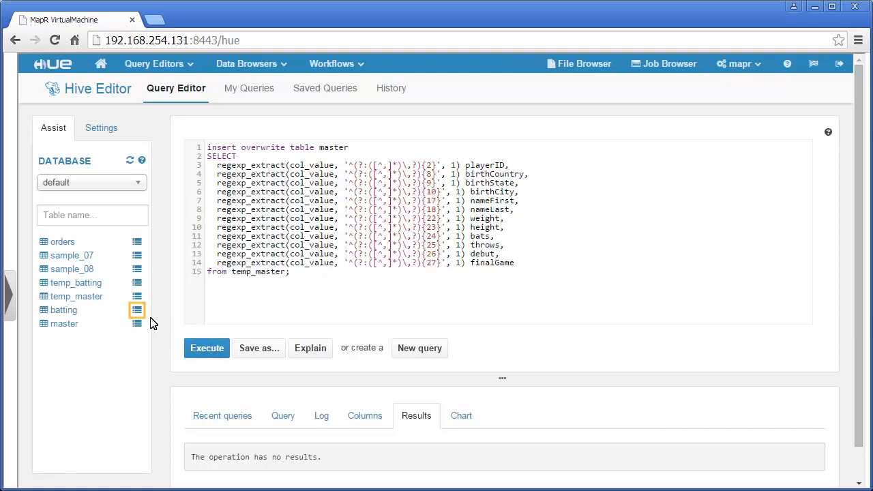
click(136, 310)
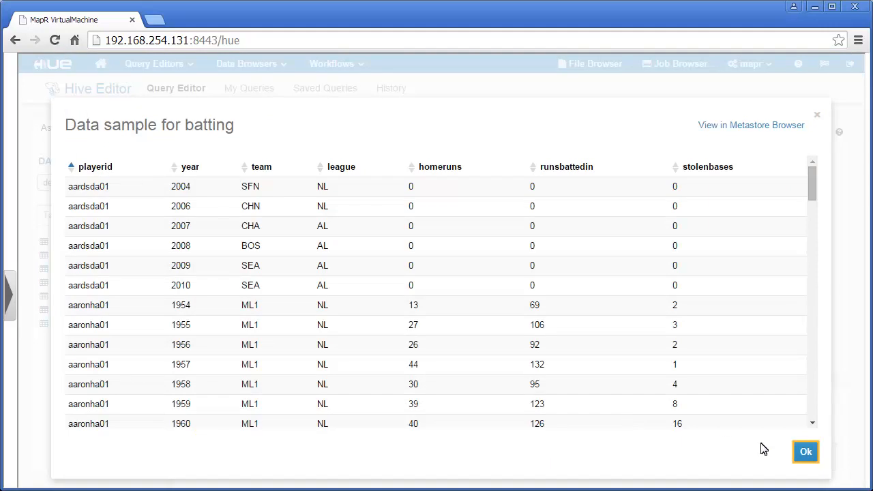
click(804, 452)
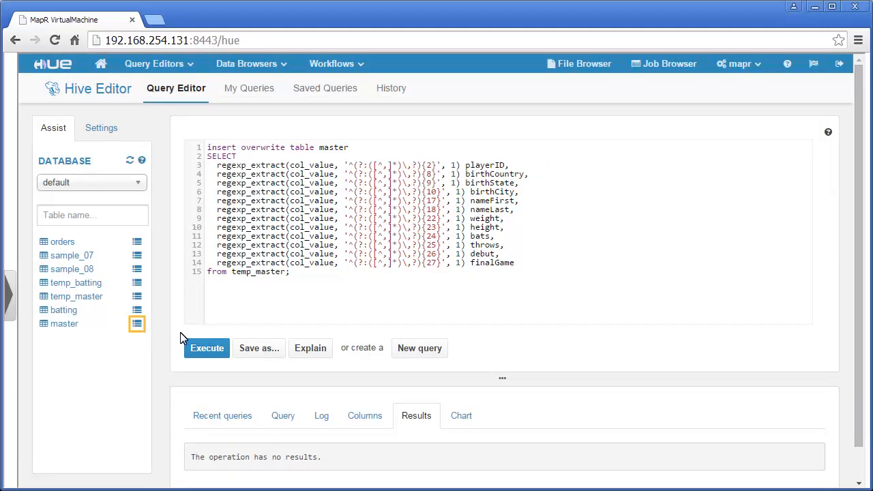
click(136, 323)
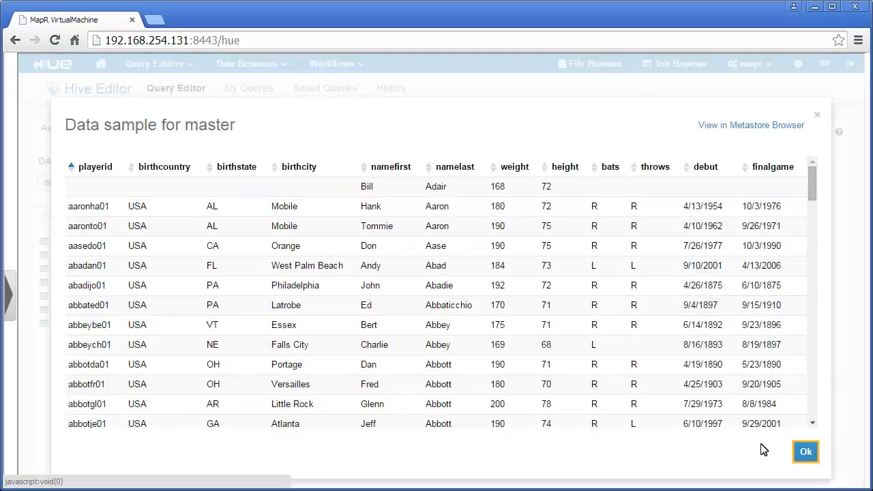
click(806, 454)
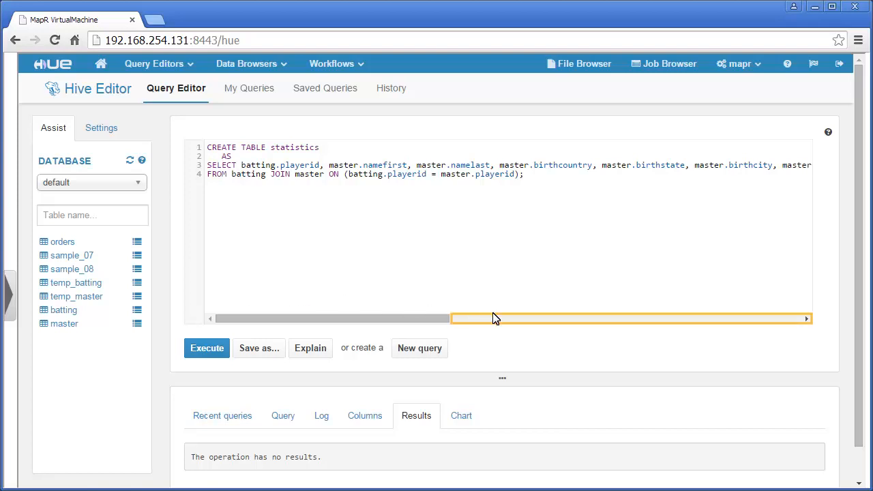
Run the CREATE TABLE statistics AS SELECT join query and refresh the table list
click(536, 321)
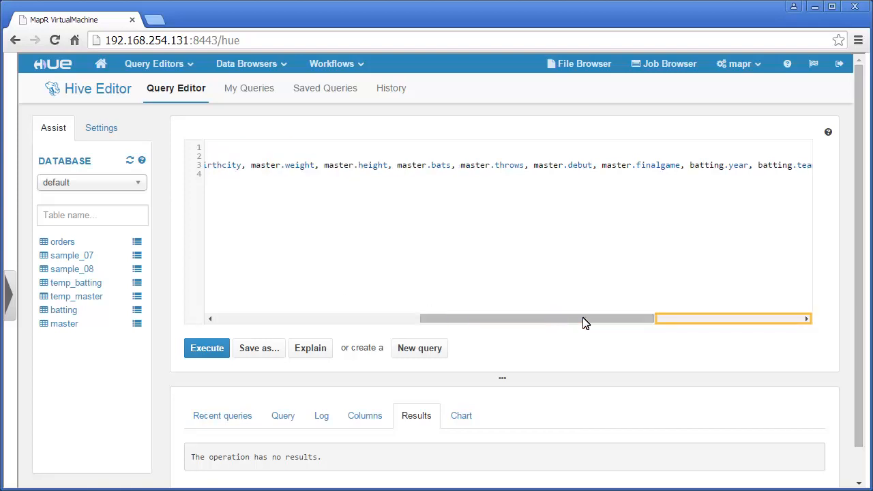
click(696, 321)
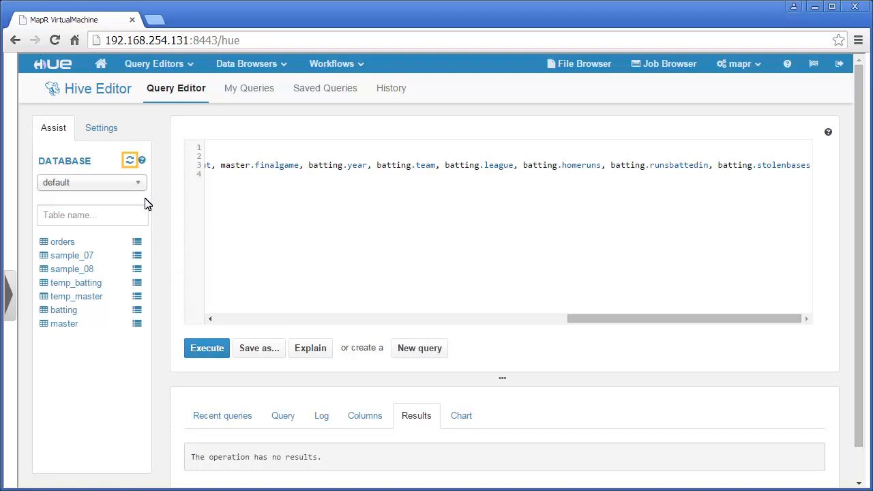
click(129, 160)
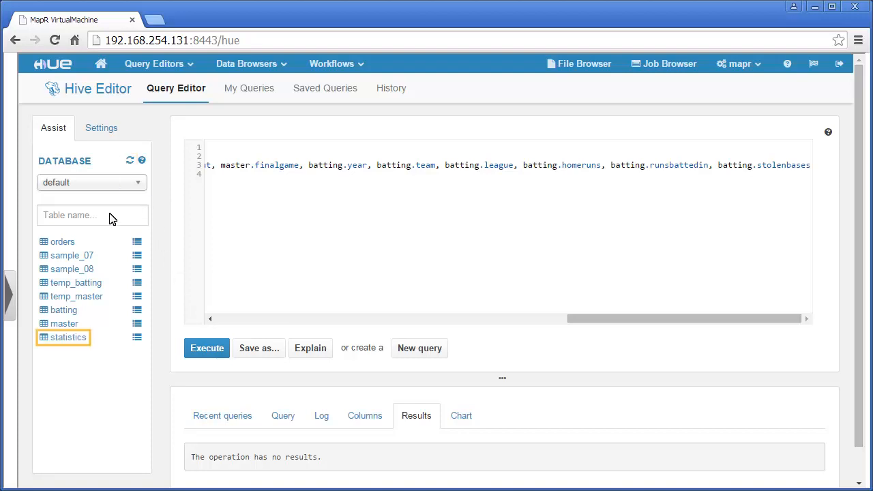
Preview the joined rows in the statistics table, then minimize Chrome to reach SAP Lumira
click(66, 338)
click(126, 338)
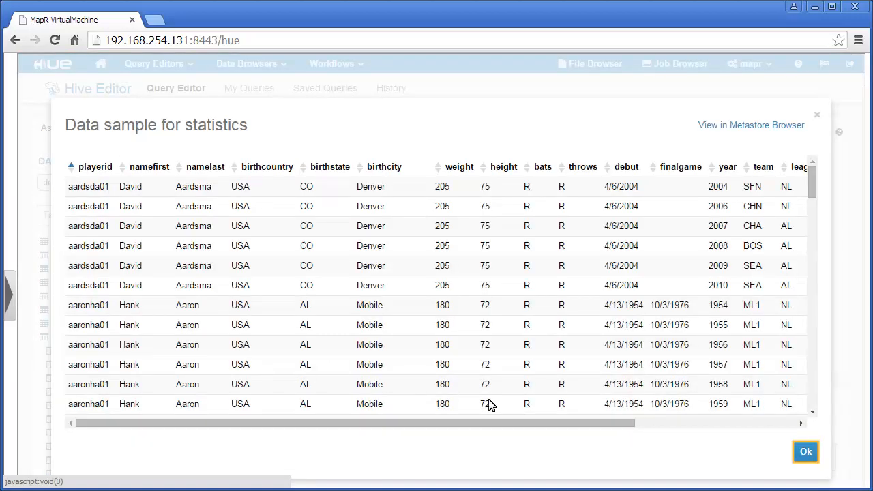
click(805, 453)
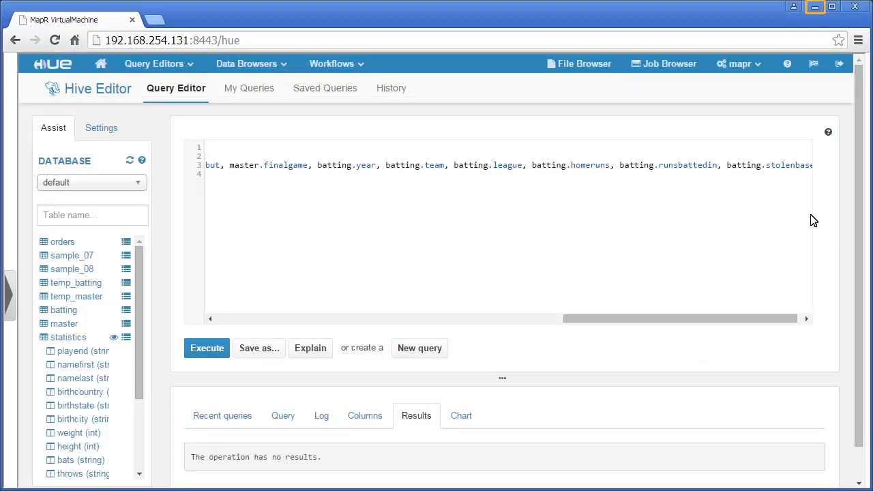
click(815, 7)
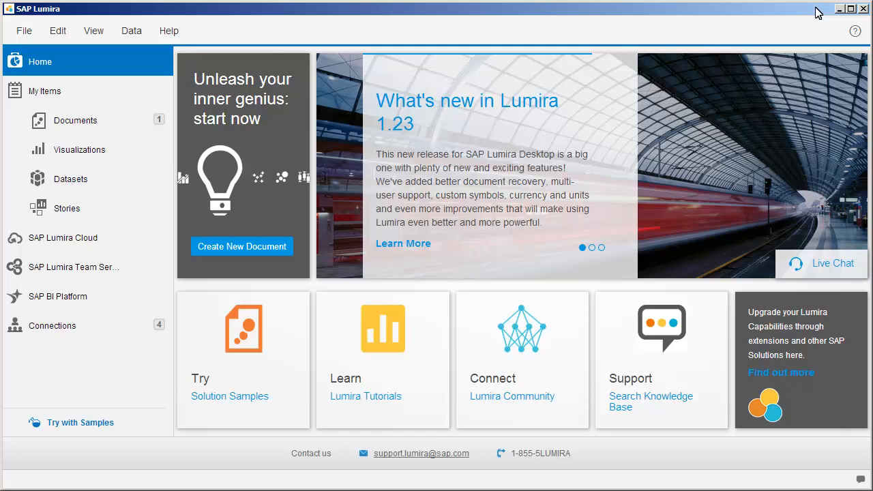
Start a new Lumira dataset from Query with SQL using the Apache Hadoop Hive 0.13 driver
click(241, 249)
click(190, 348)
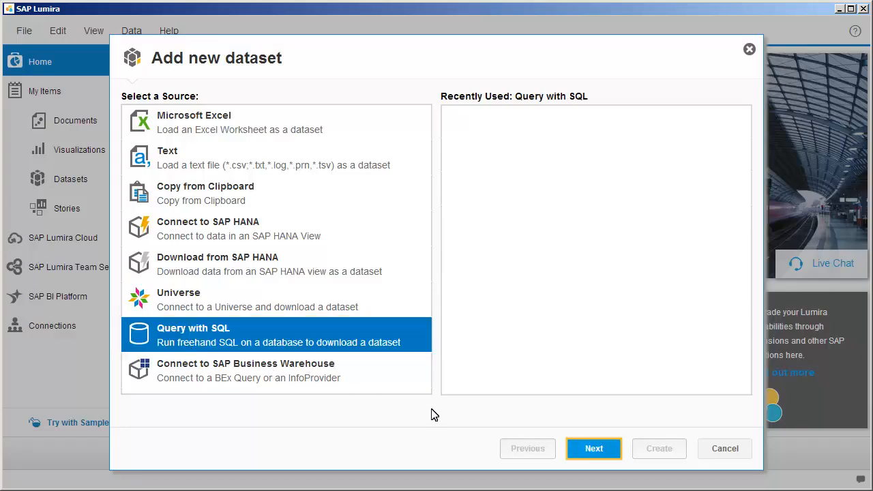
click(593, 452)
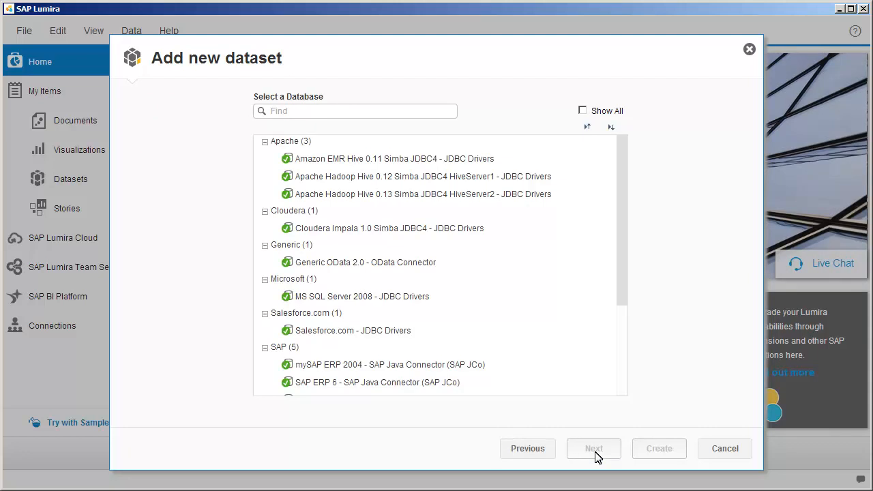
click(391, 197)
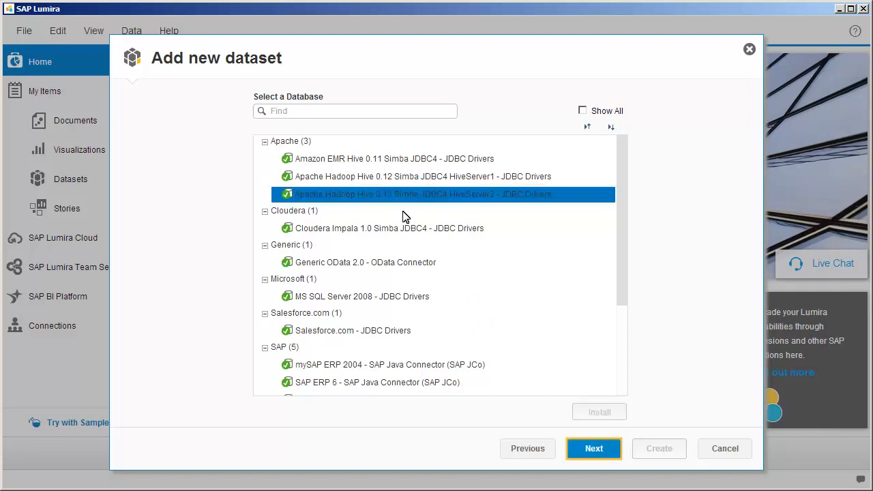
click(595, 452)
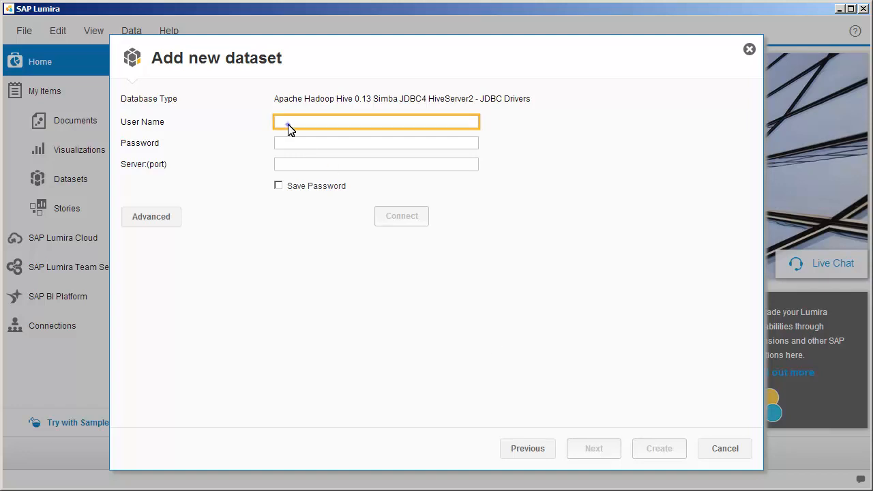
Enter the user name, password and server 192.168.254.121:10000, then connect to Hive
text(mapr)
key(Tab)
text(mapr)
key(Tab)
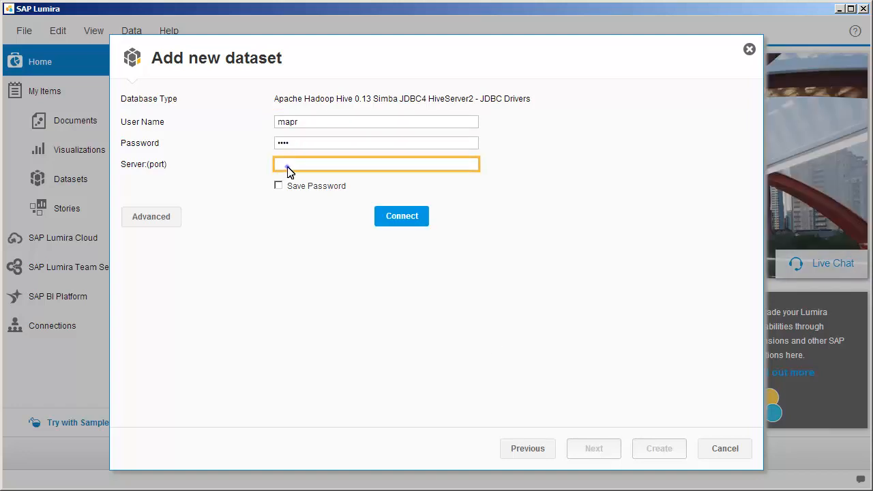
text(192.168.254.121:10000)
key(Tab)
click(401, 222)
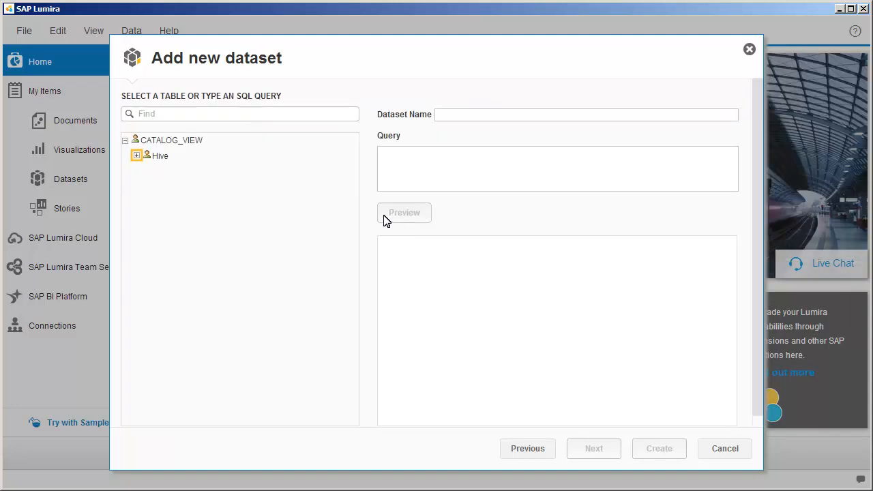
Pick the statistics table under Hive > default, preview it and create the dataset
click(137, 156)
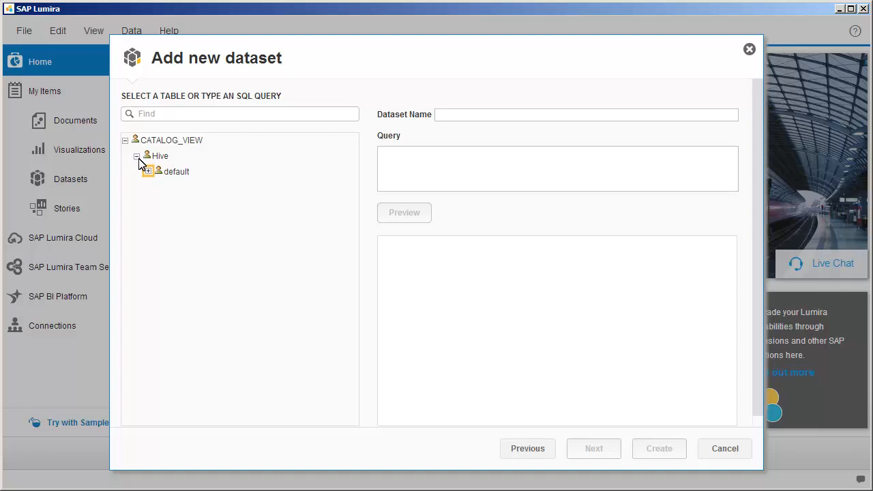
click(148, 171)
click(191, 271)
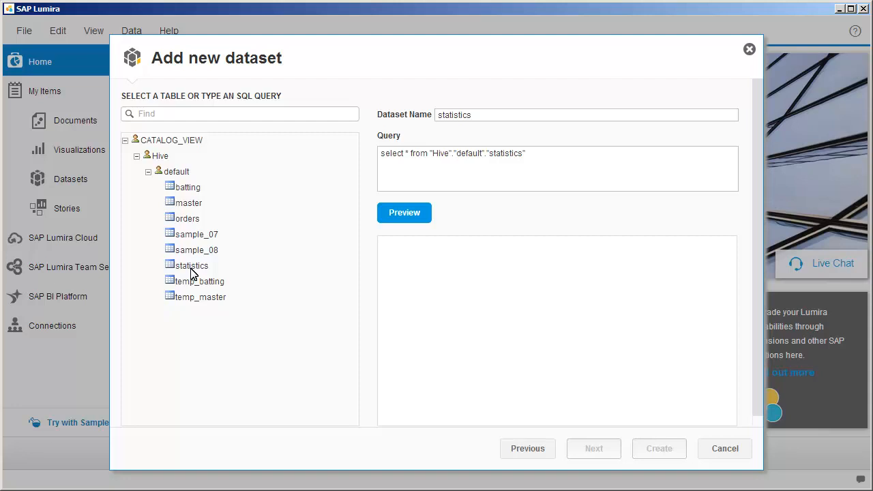
click(405, 214)
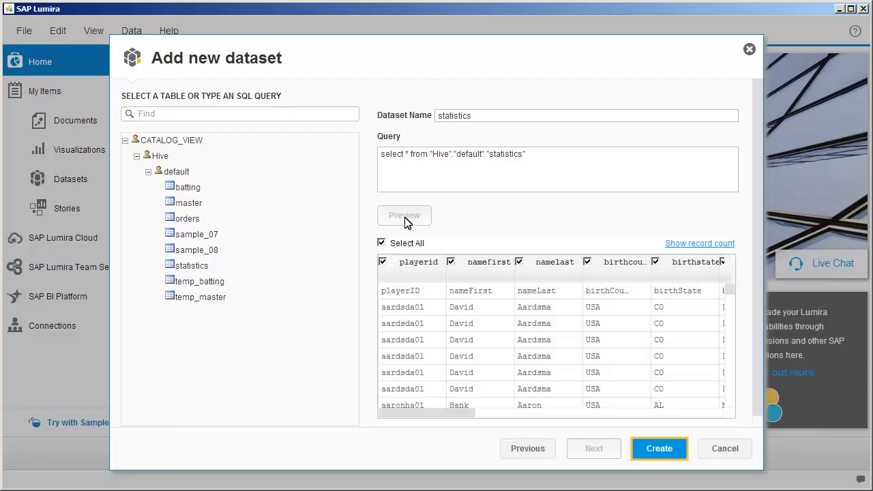
click(659, 450)
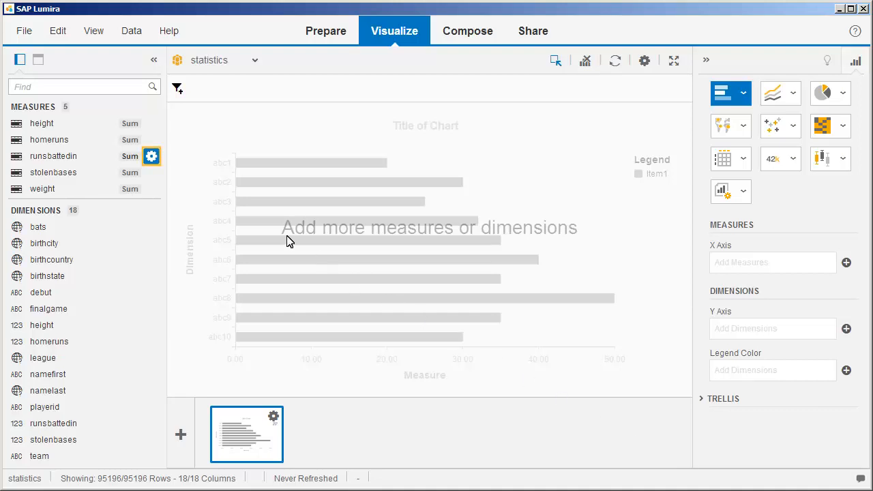
Change the runsbattedin measure's aggregation from Sum to Max
click(151, 157)
mouse_move(204, 163)
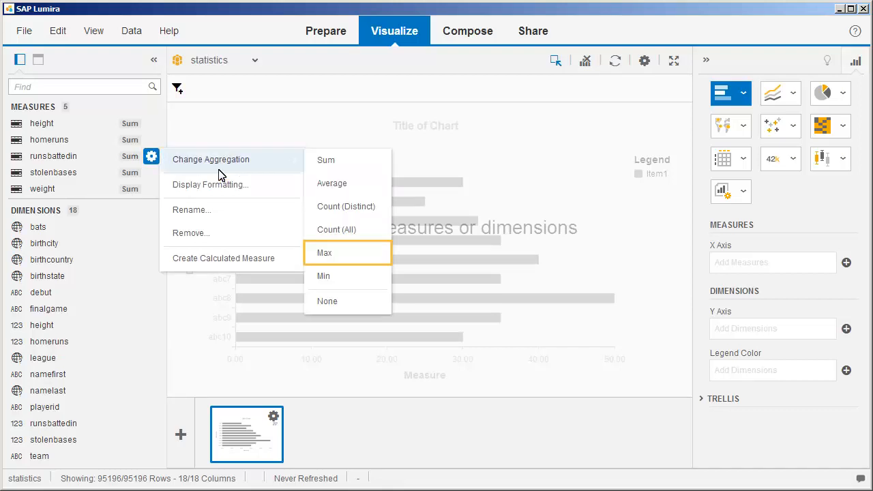
click(328, 258)
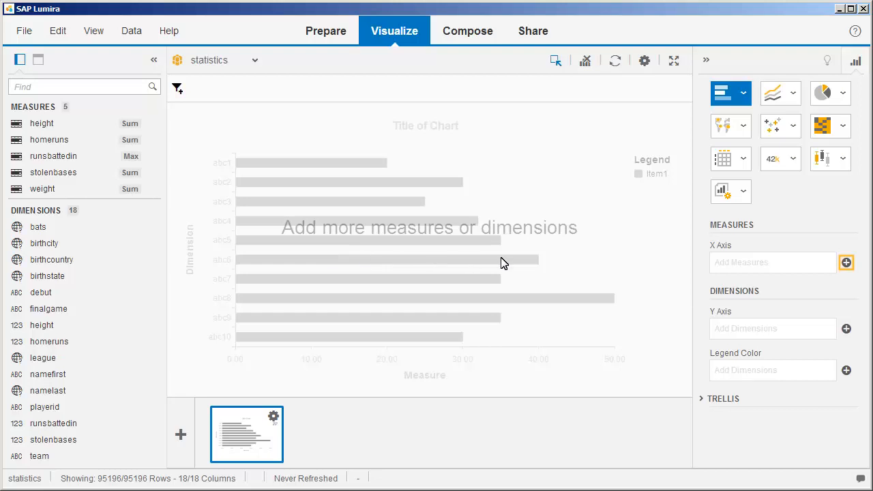
Chart runsbattedin by team as a column chart, then add a second blank visualization
click(846, 263)
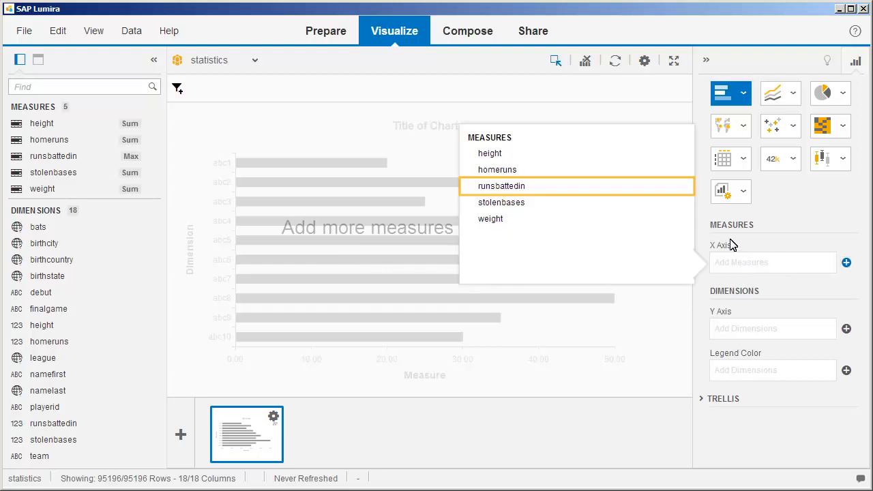
click(499, 189)
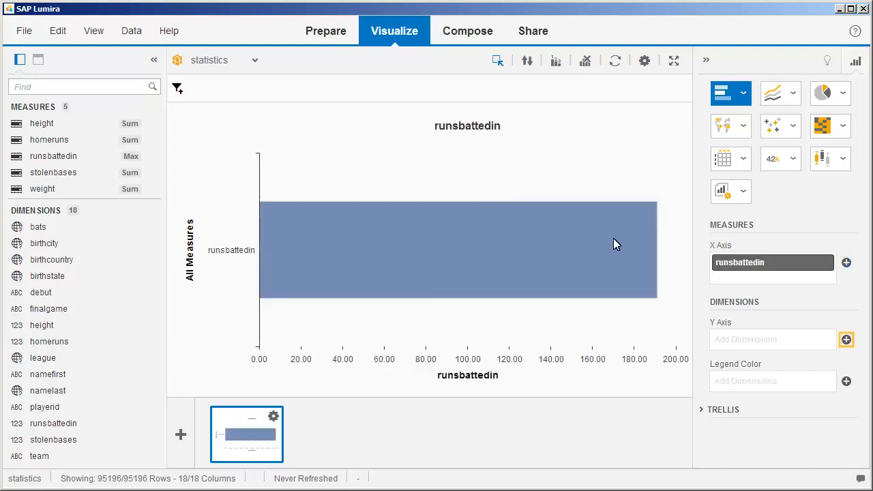
click(845, 339)
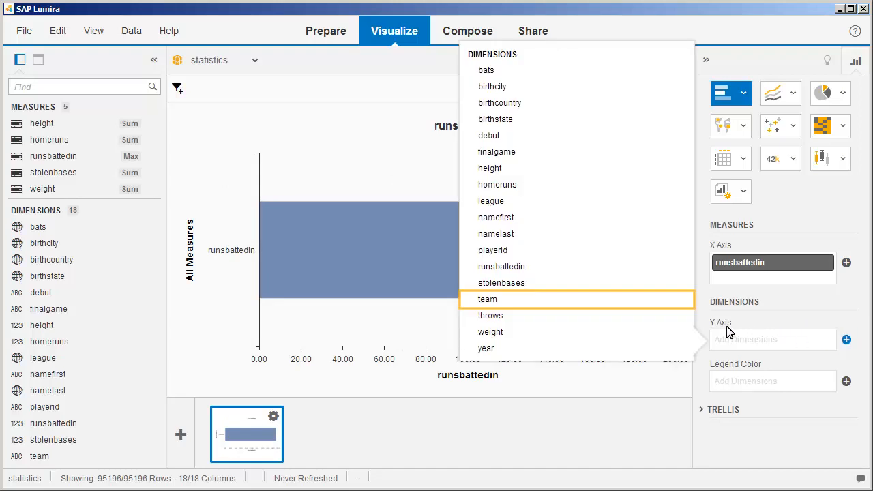
click(489, 303)
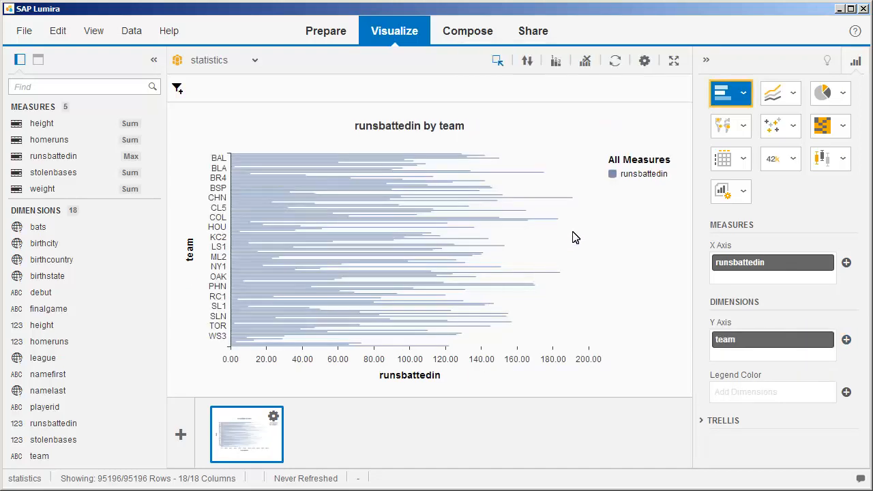
click(742, 92)
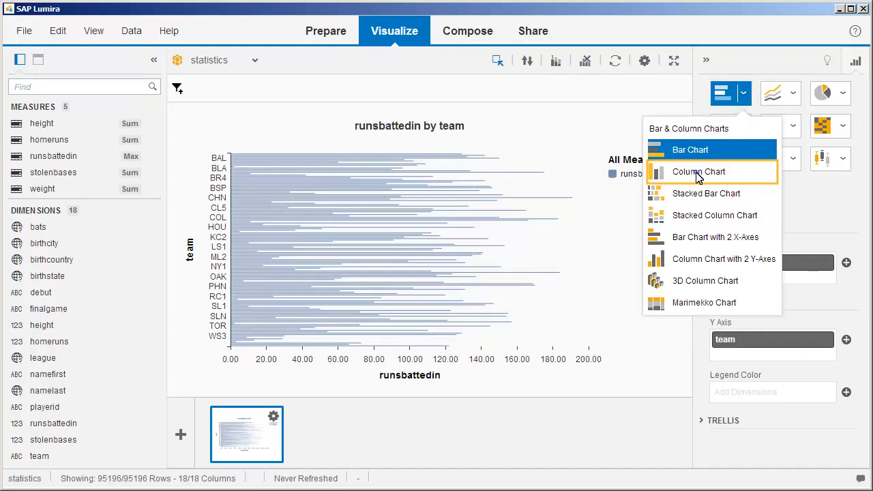
click(696, 174)
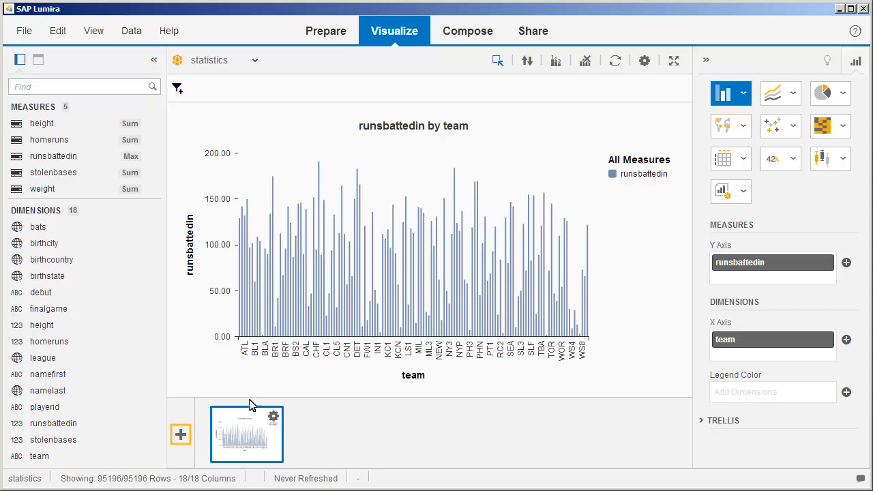
click(181, 434)
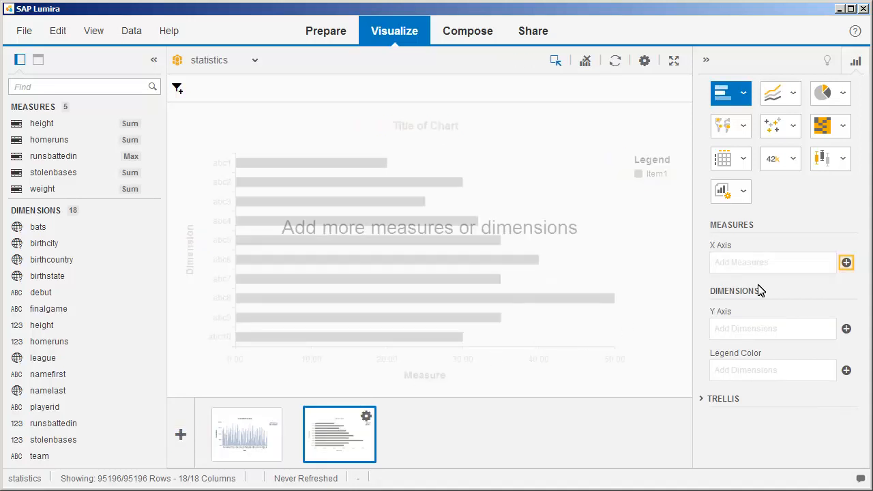
Plot runsbattedin by year as a line chart in the second visualization
click(846, 263)
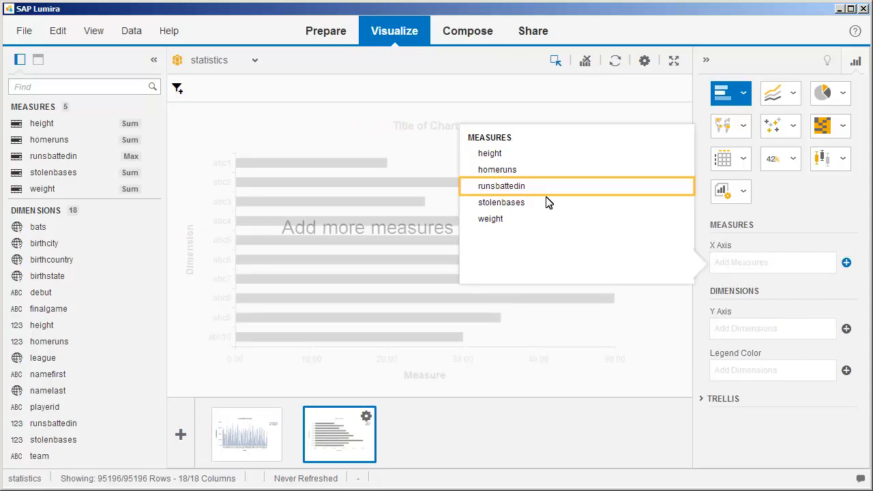
click(501, 186)
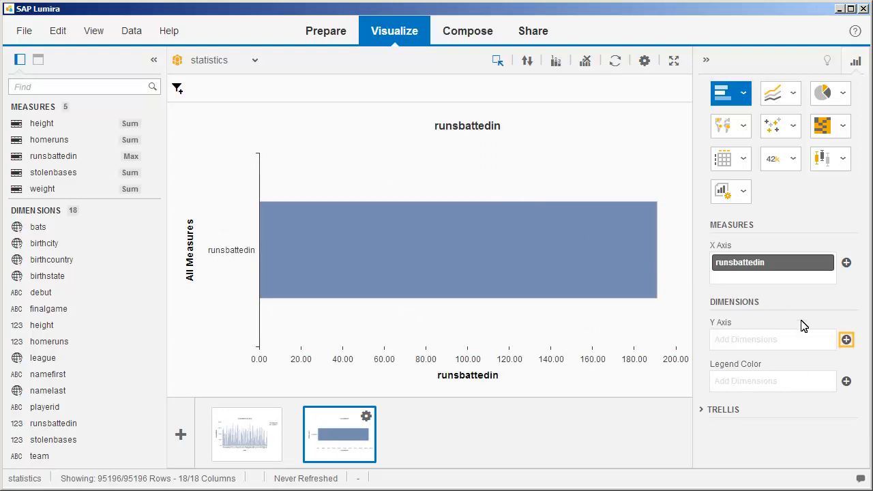
click(846, 339)
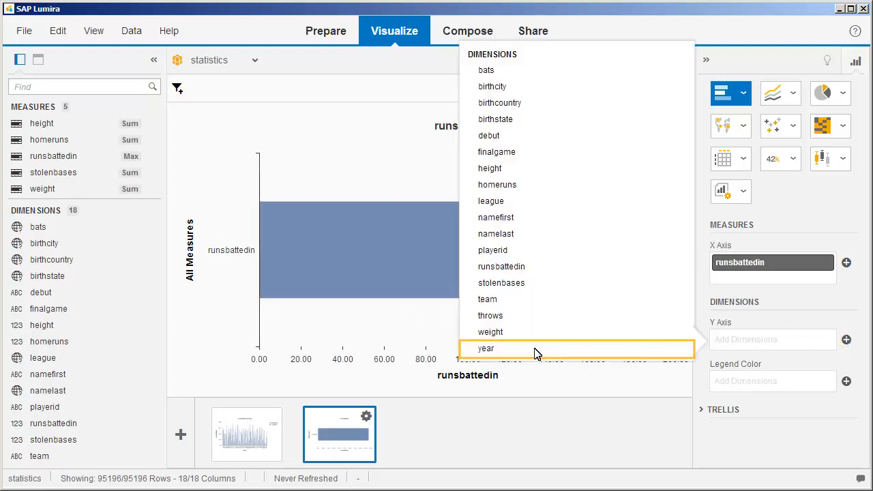
click(486, 349)
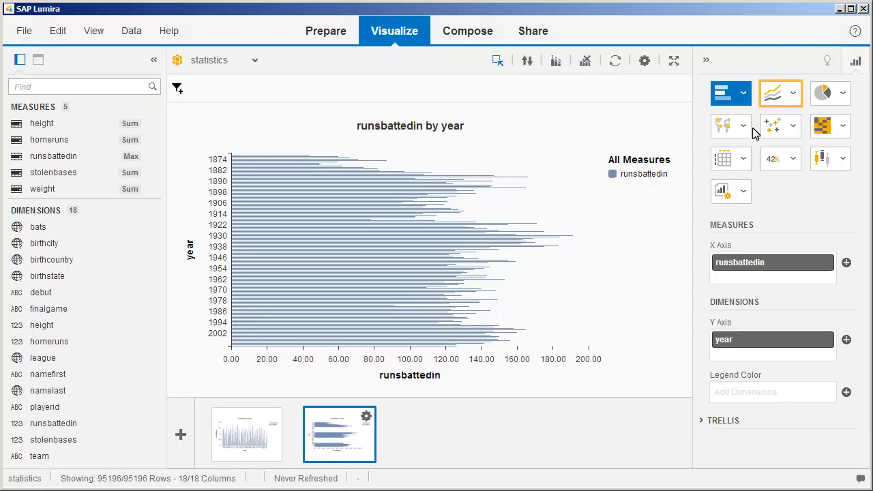
click(794, 94)
click(766, 148)
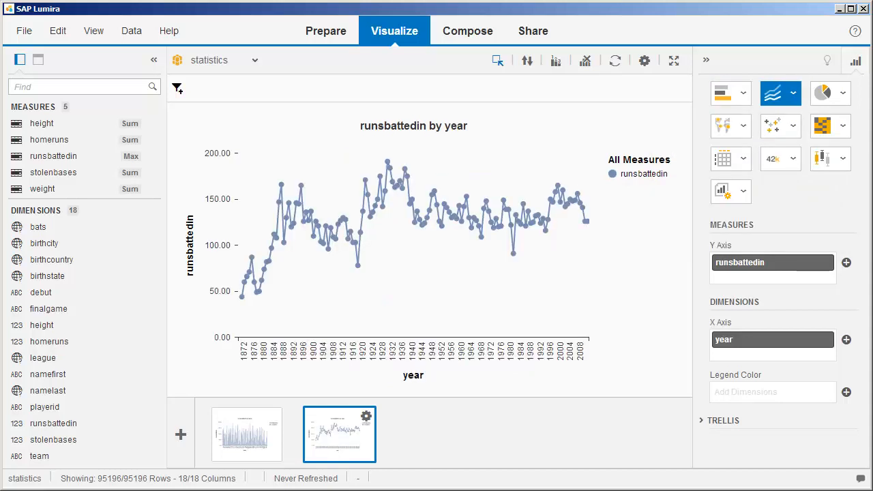